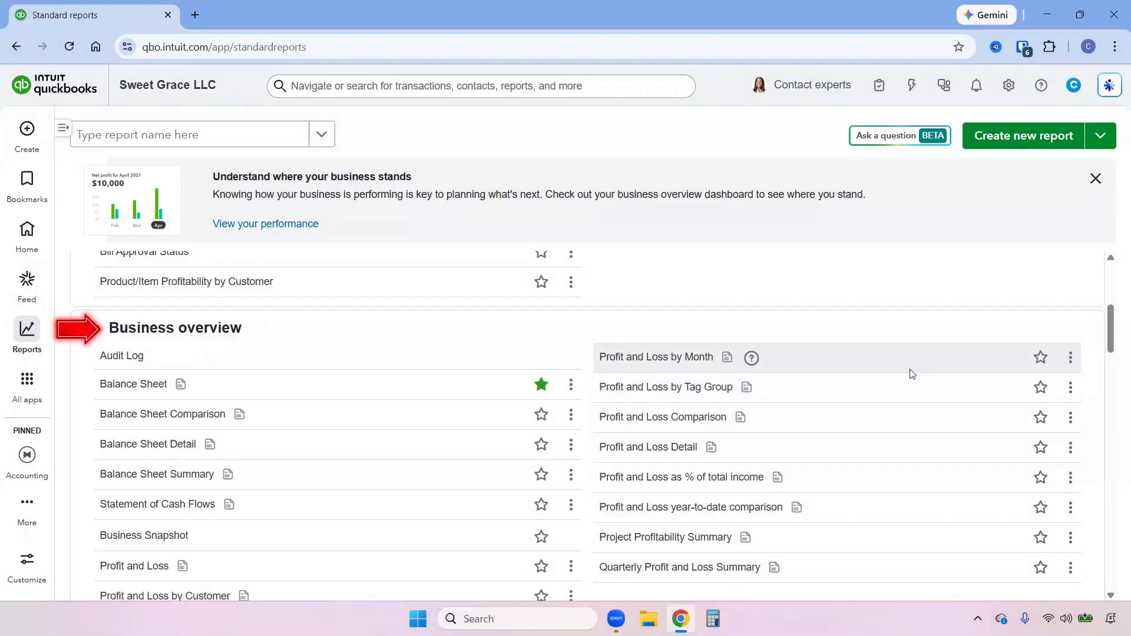
Look through the standard report categories, from Business overview to For my accountant.
scroll(911, 374, "down", 6)
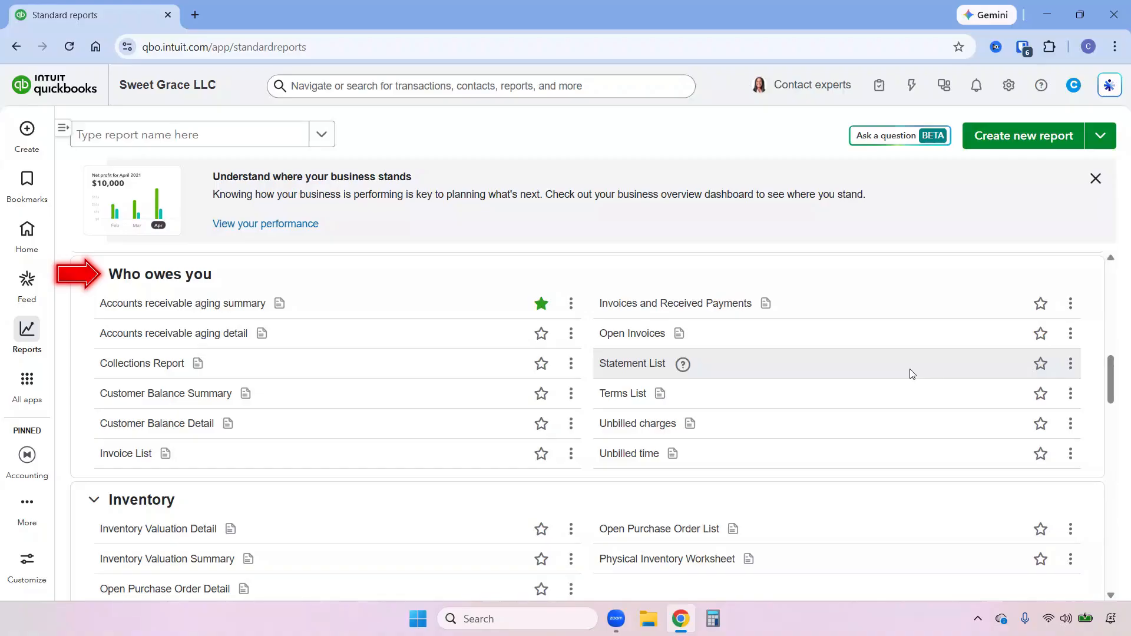
scroll(911, 373, "down", 2)
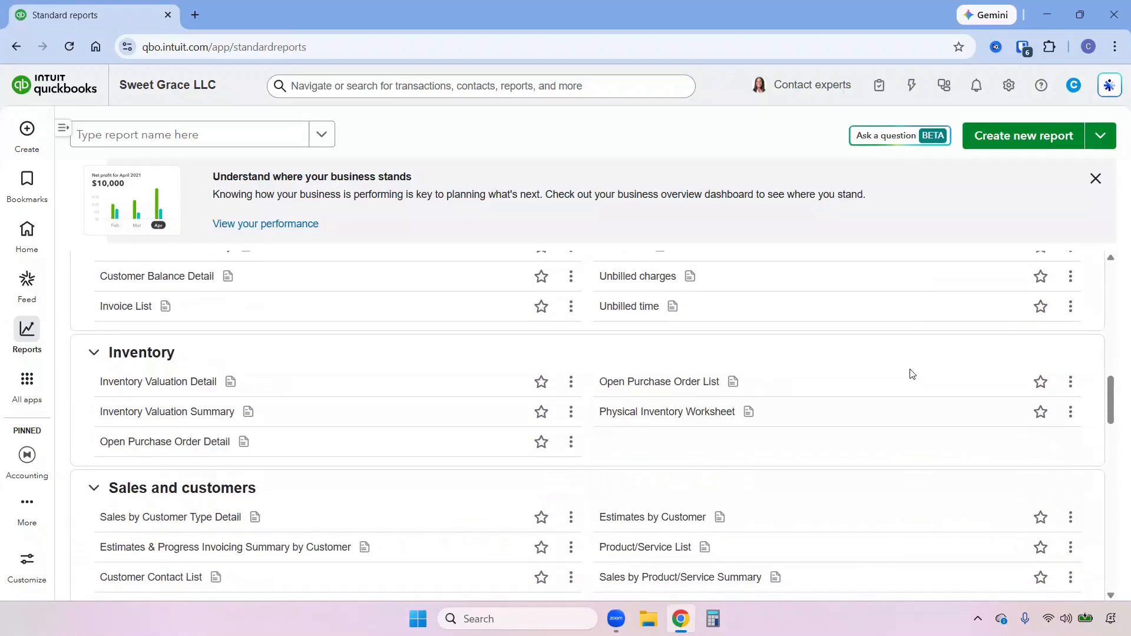
scroll(911, 373, "down", 1)
scroll(911, 373, "down", 2)
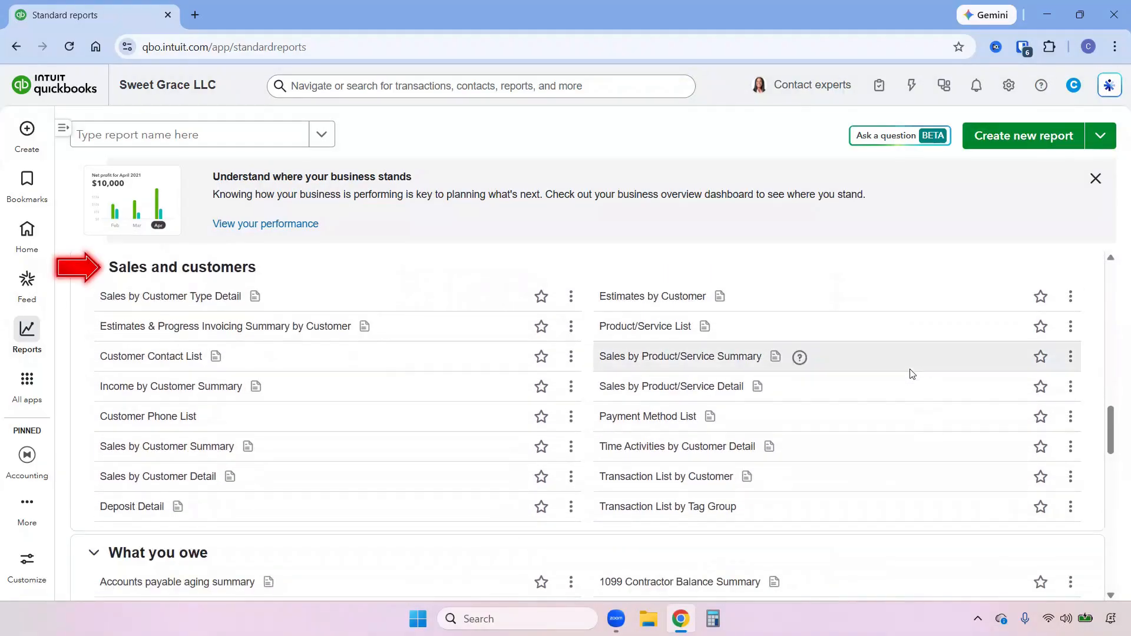
scroll(911, 374, "down", 2)
scroll(911, 373, "down", 1)
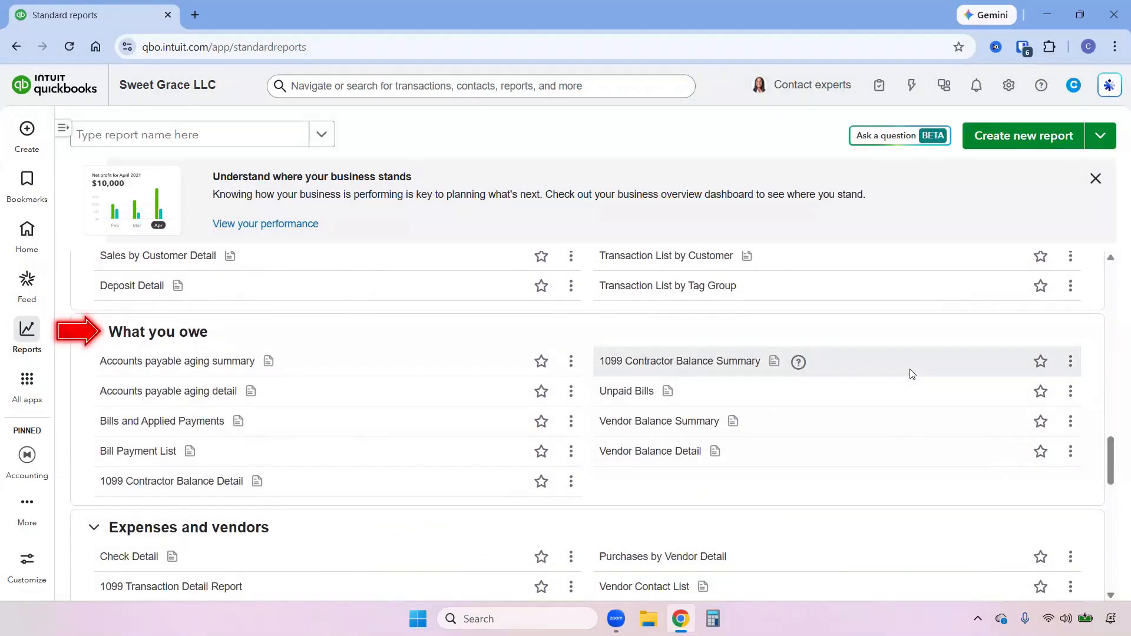
scroll(911, 374, "down", 1)
scroll(911, 374, "down", 2)
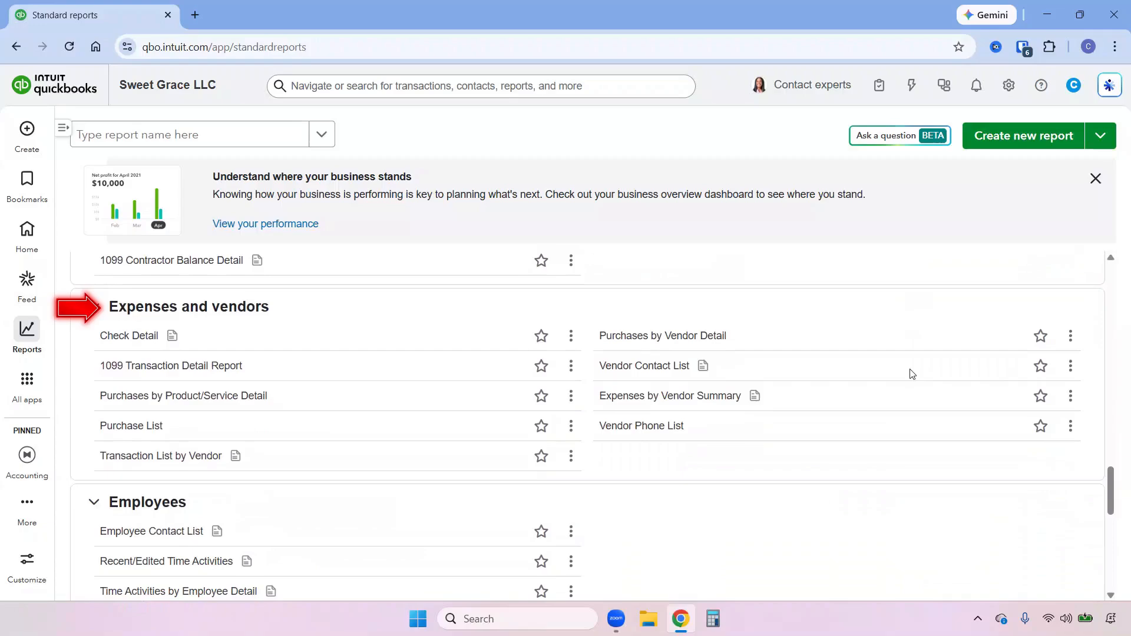
scroll(911, 373, "down", 4)
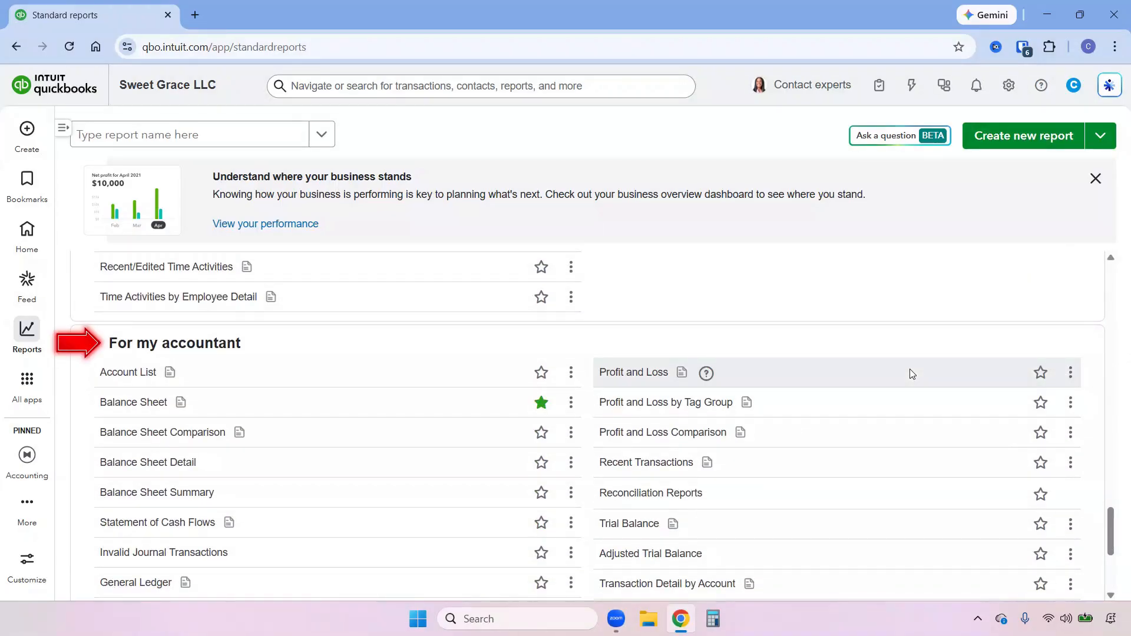
scroll(911, 373, "down", 3)
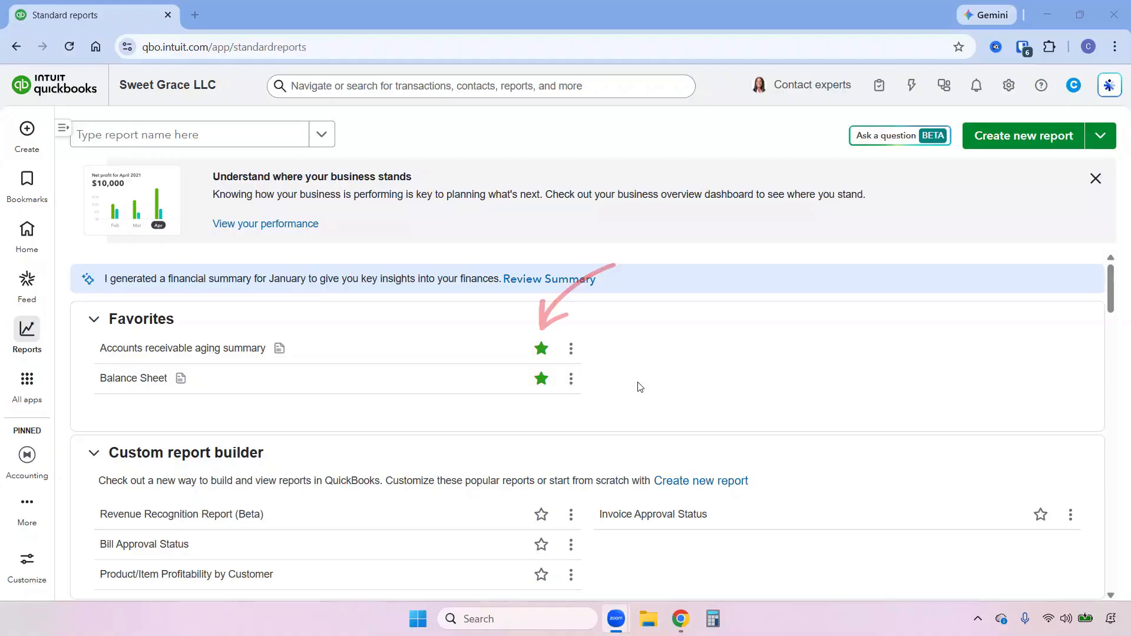
Mark the Profit and Loss report under Business overview as a favorite and search the reports for "profit".
scroll(639, 387, "down", 6)
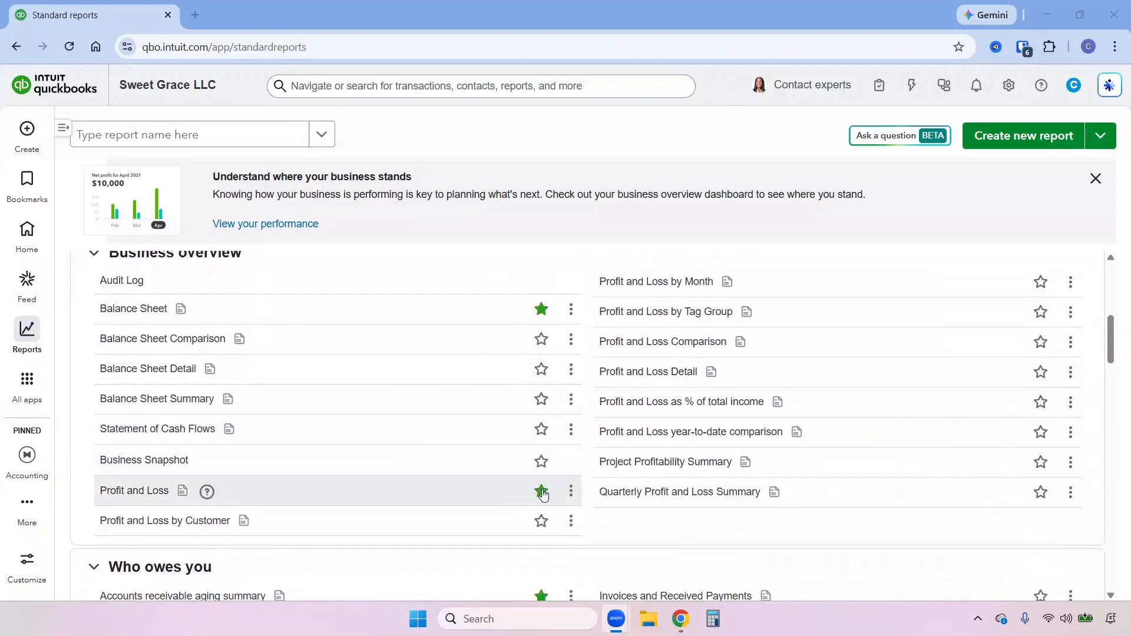
left_click(541, 490)
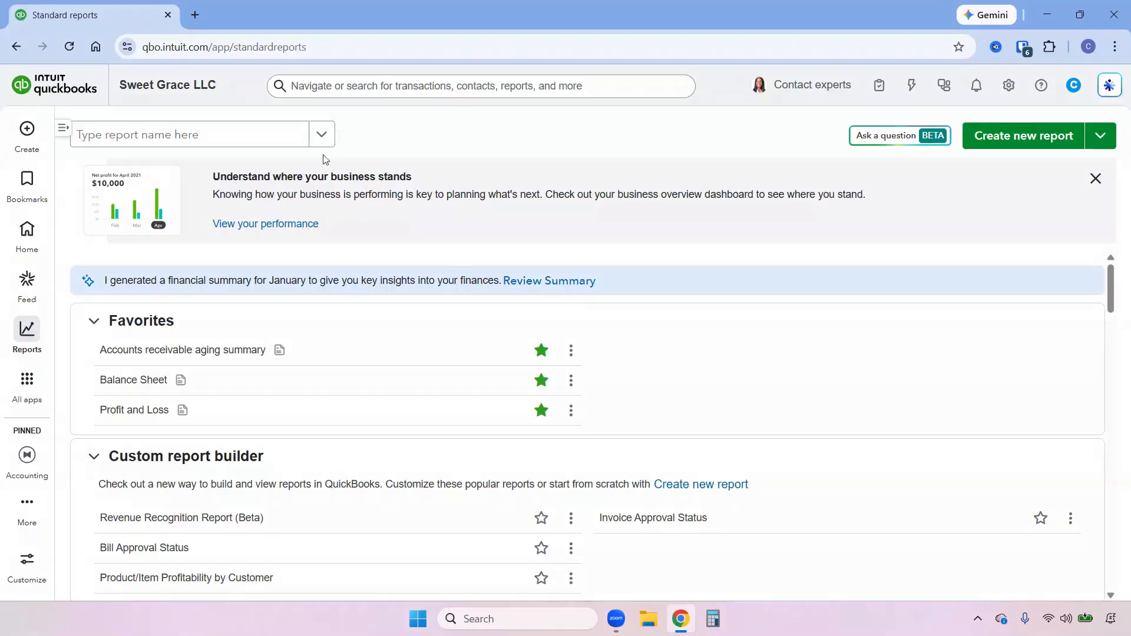
left_click(235, 137)
type("profit")
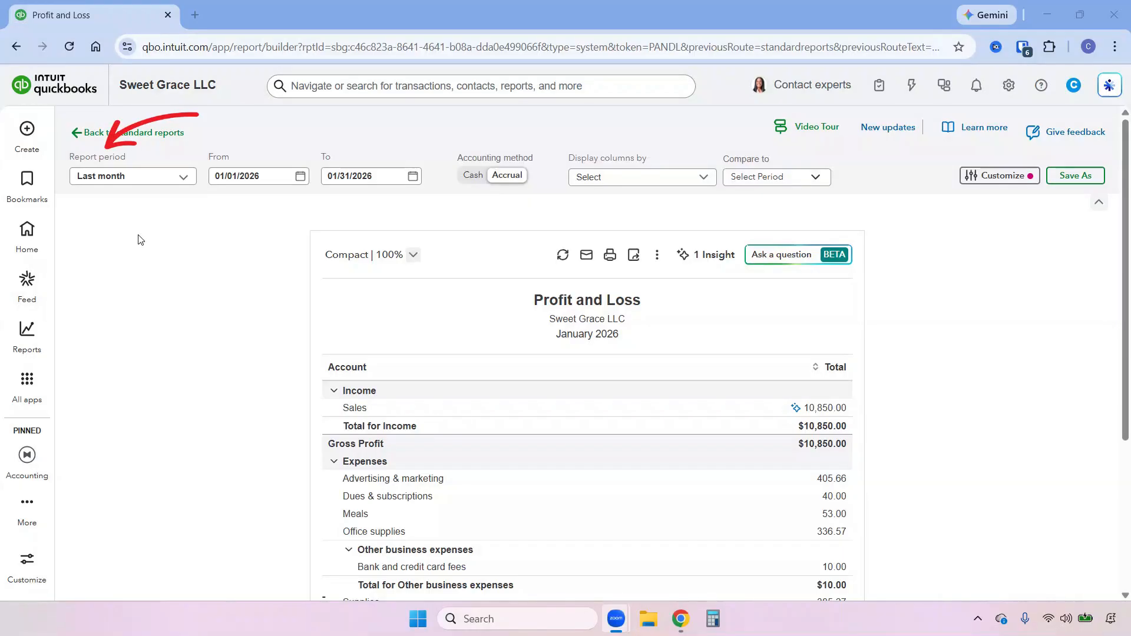
Review the Profit and Loss report's period options and its start and end date choices.
left_click(184, 178)
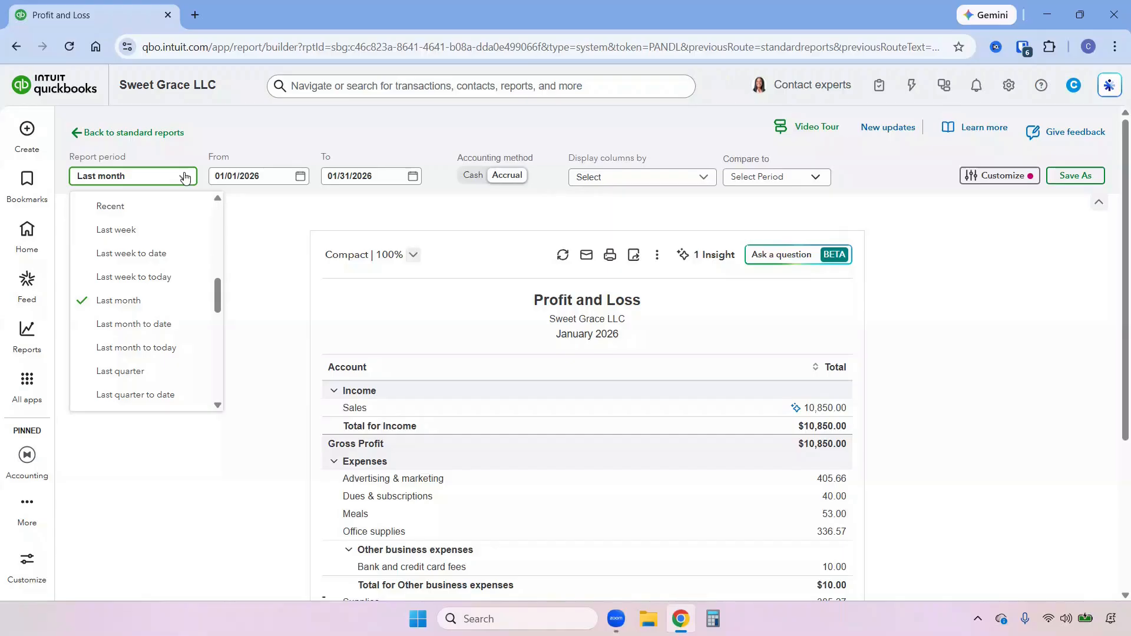
left_click(301, 176)
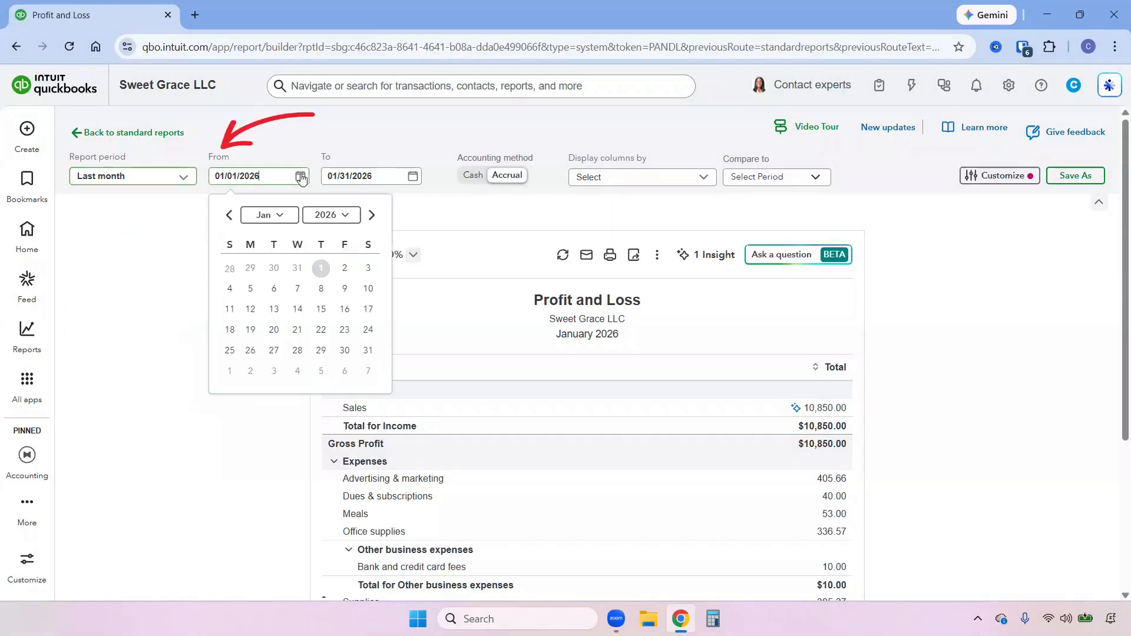
left_click(412, 176)
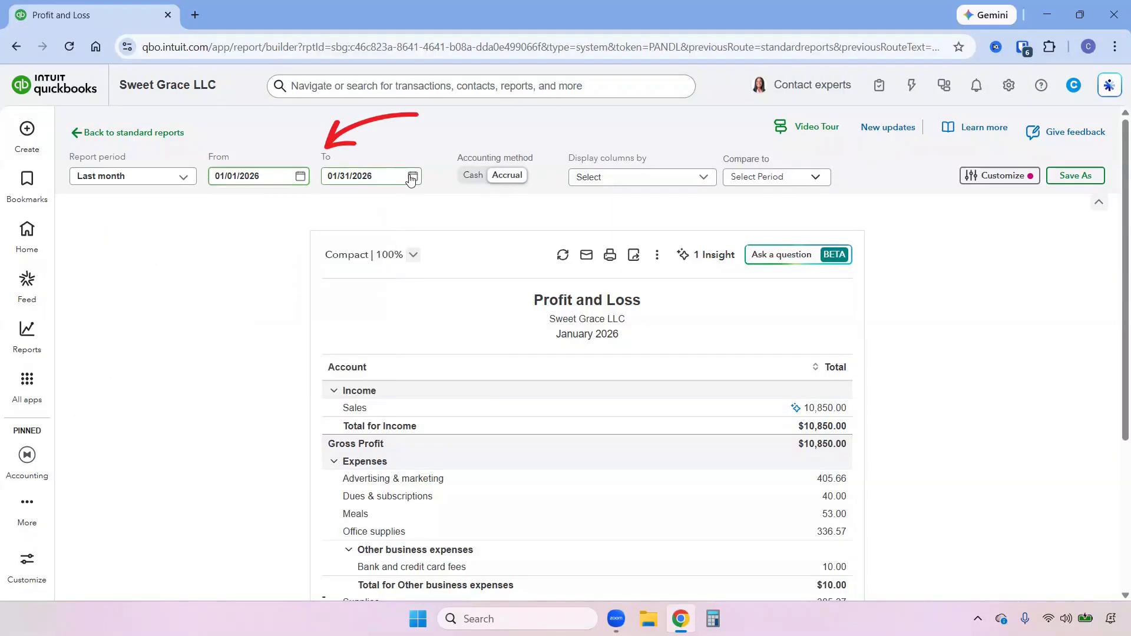
left_click(548, 187)
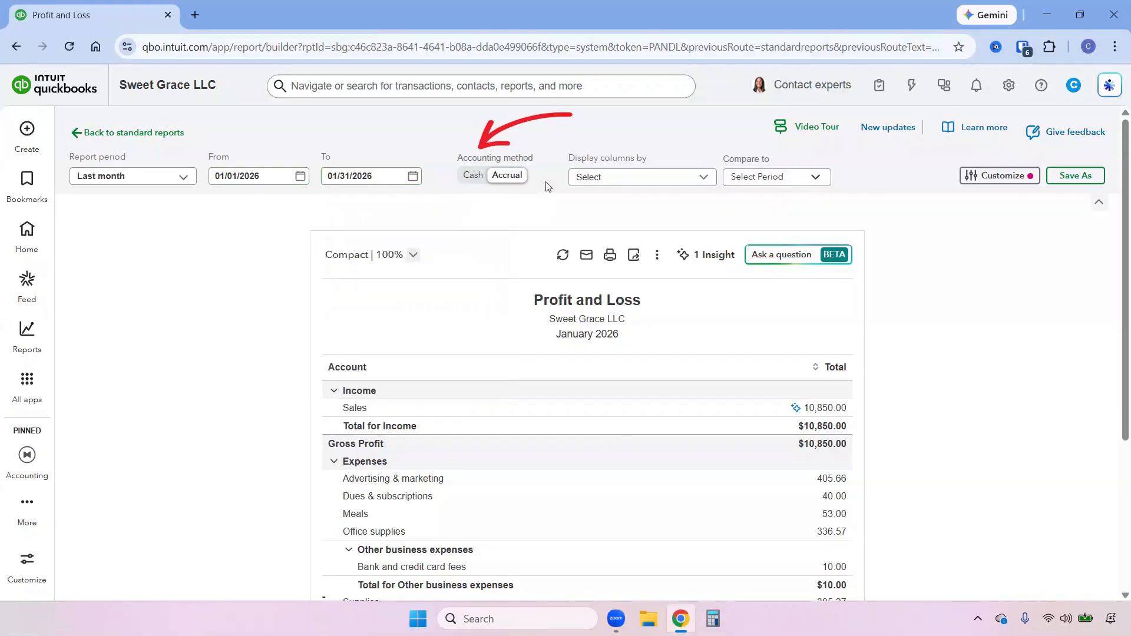
Switch the report's accounting method to Cash and back to Accrual.
left_click(470, 177)
left_click(510, 176)
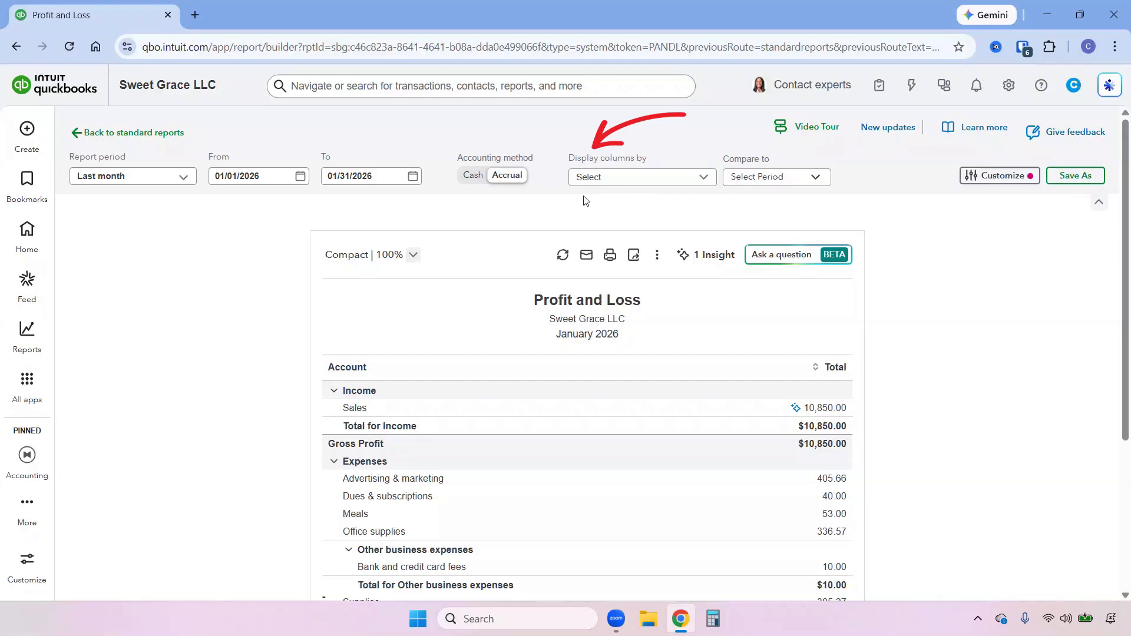
Display the report columns by Weeks and clear that column selection again.
left_click(642, 178)
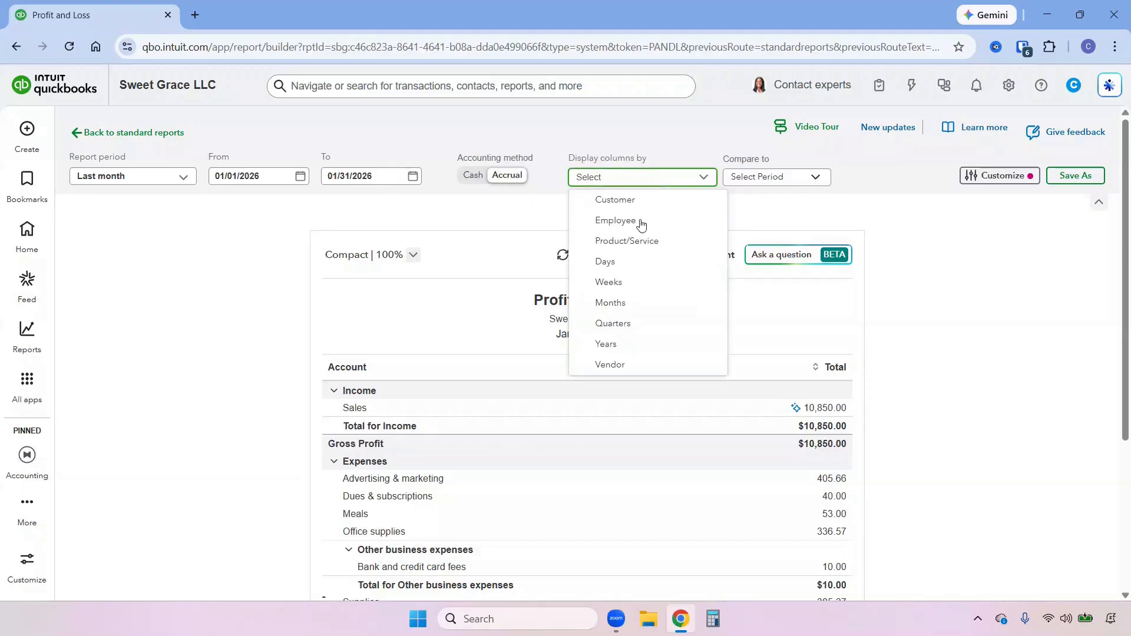
left_click(649, 282)
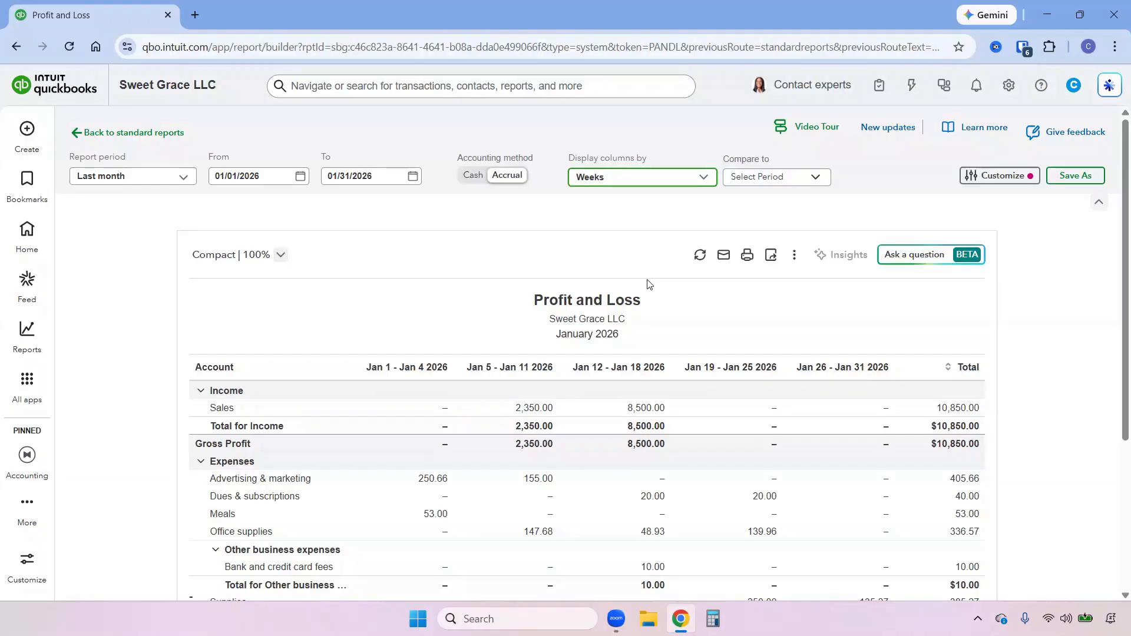
left_click(620, 178)
left_click(618, 203)
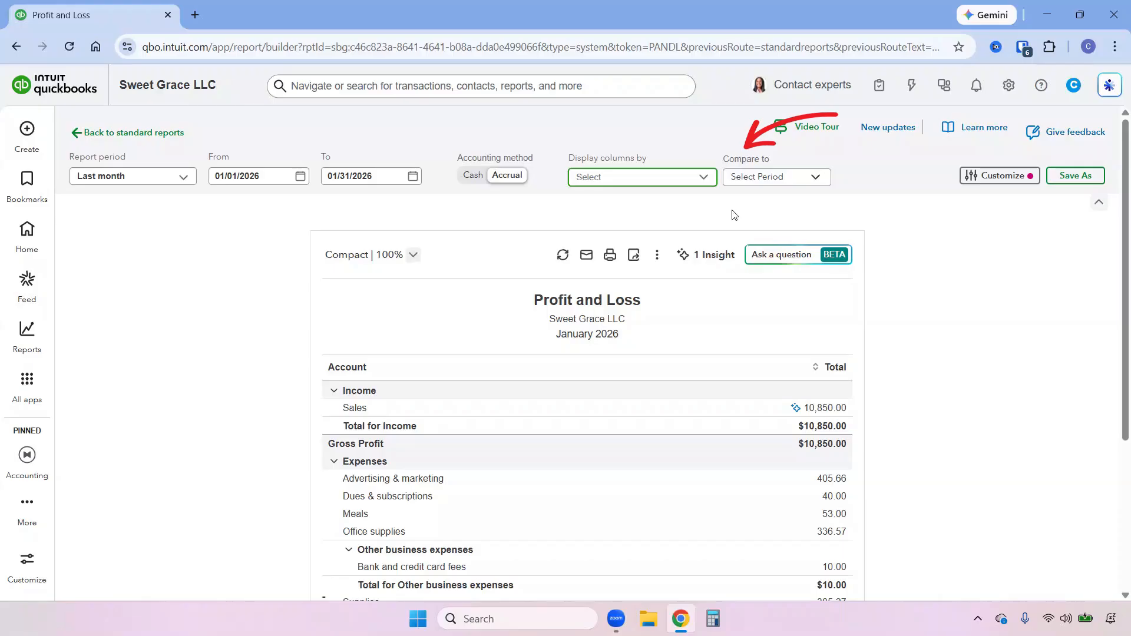
Compare the report to the Previous Period (PP) with the % change variance.
left_click(805, 177)
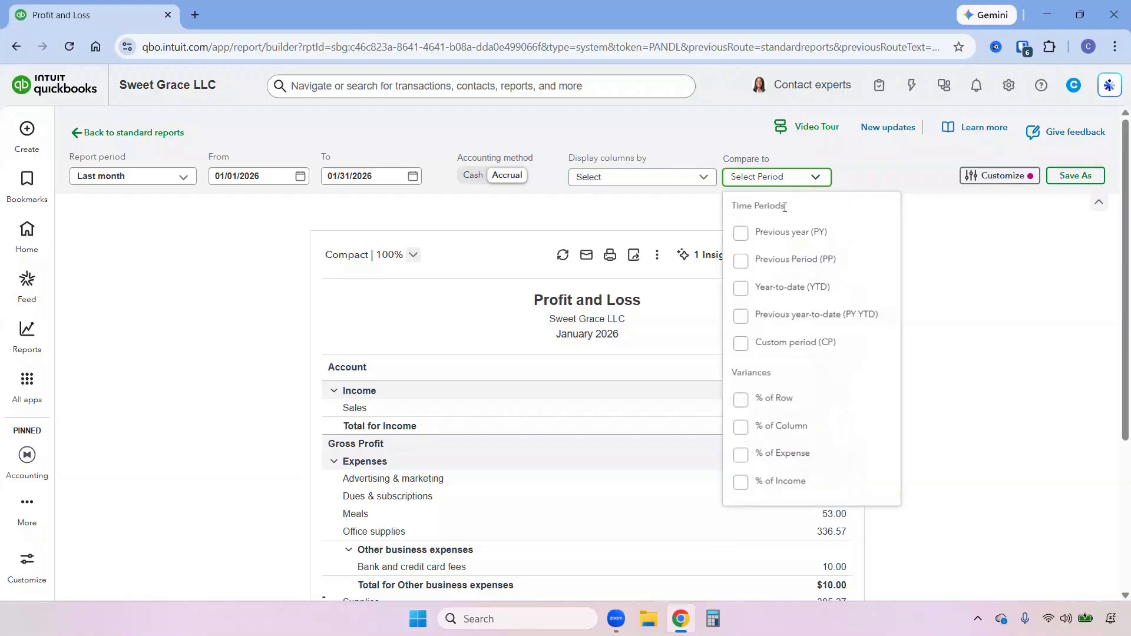
left_click(744, 261)
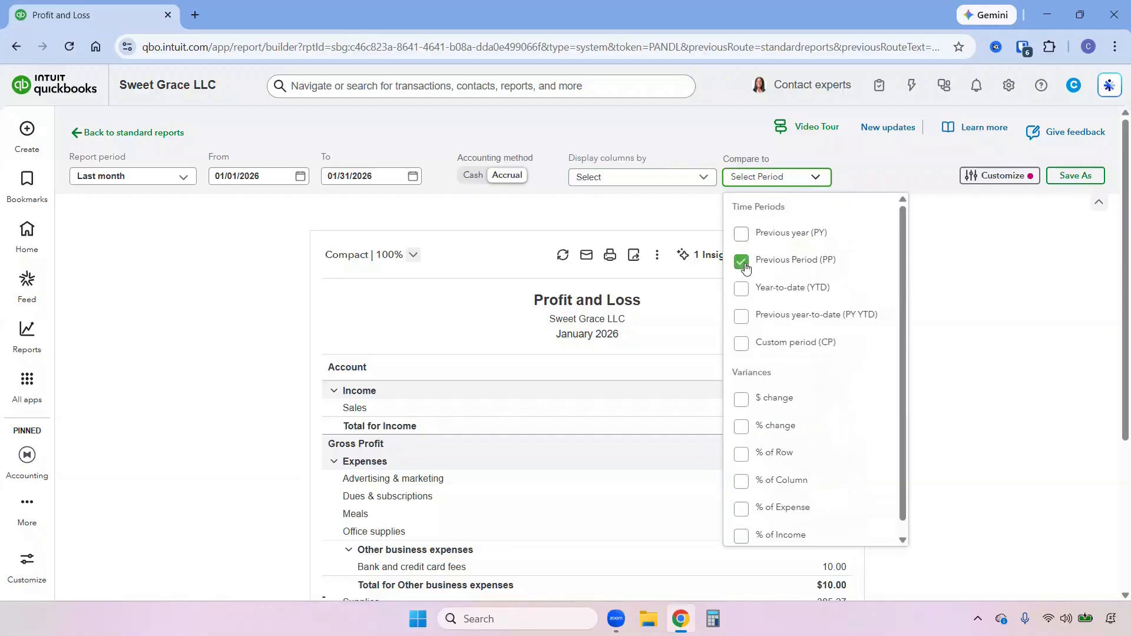
left_click(741, 429)
left_click(990, 352)
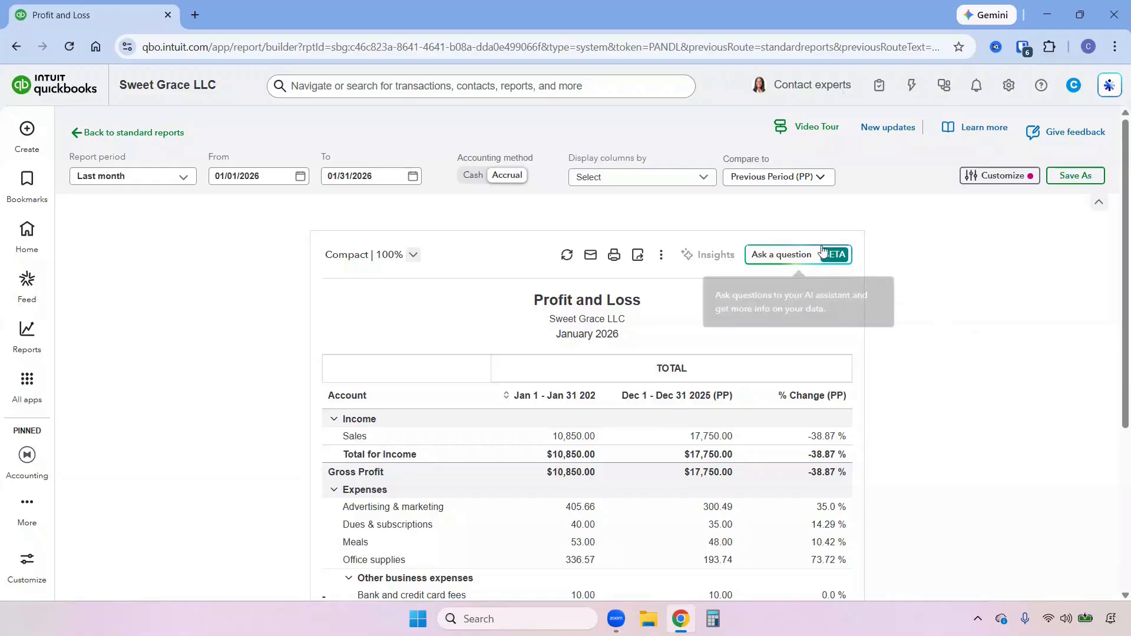
Remove the Previous Period (PP) comparison from the report.
left_click(820, 176)
left_click(742, 262)
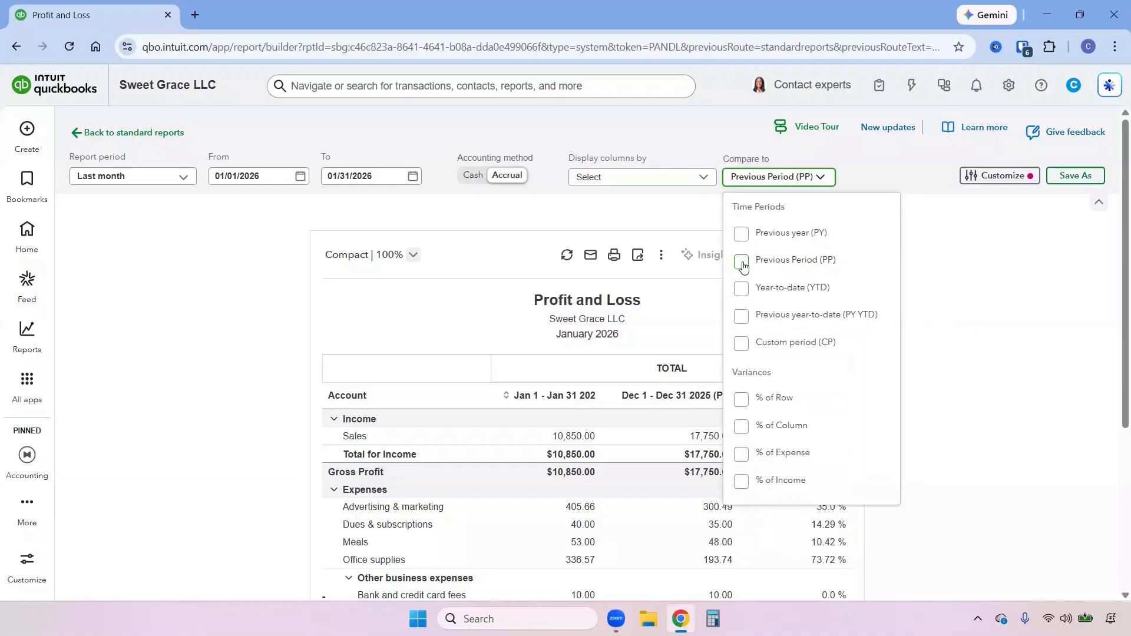
left_click(986, 346)
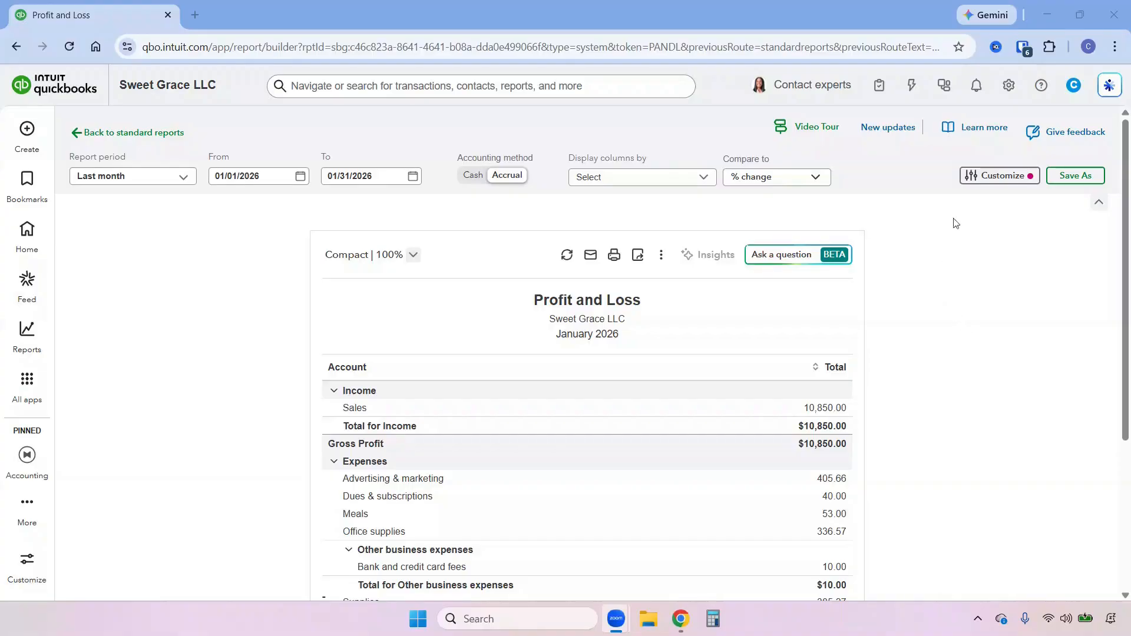
Customize the report with a filter where Vendor name equals Amazon.
left_click(993, 183)
left_click(947, 384)
left_click(937, 304)
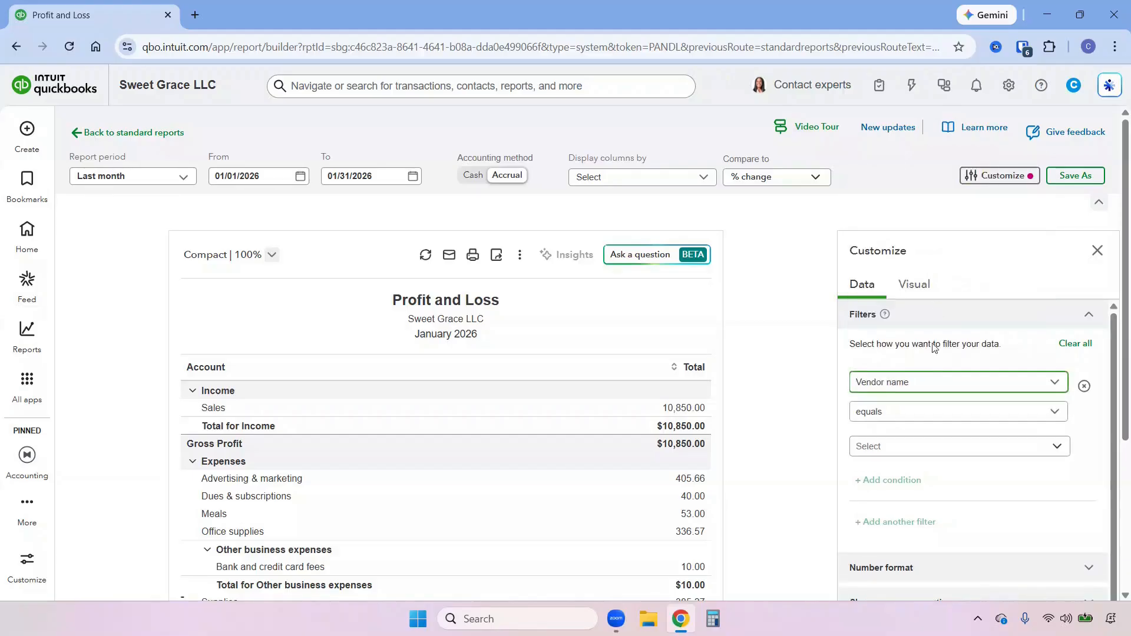
left_click(932, 446)
left_click(889, 374)
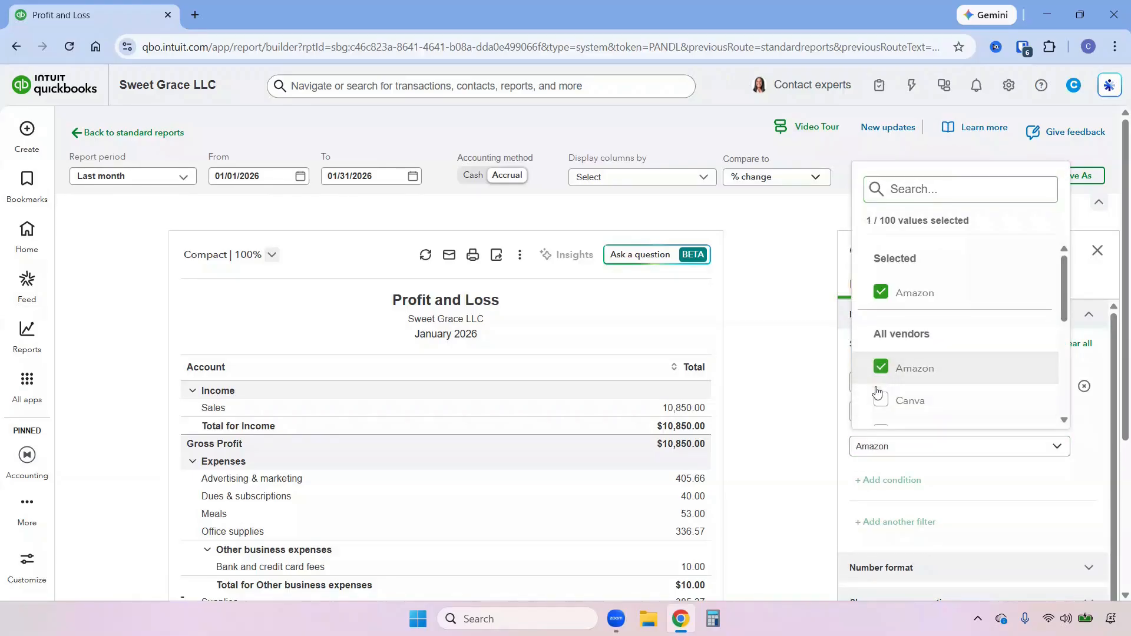
left_click(818, 486)
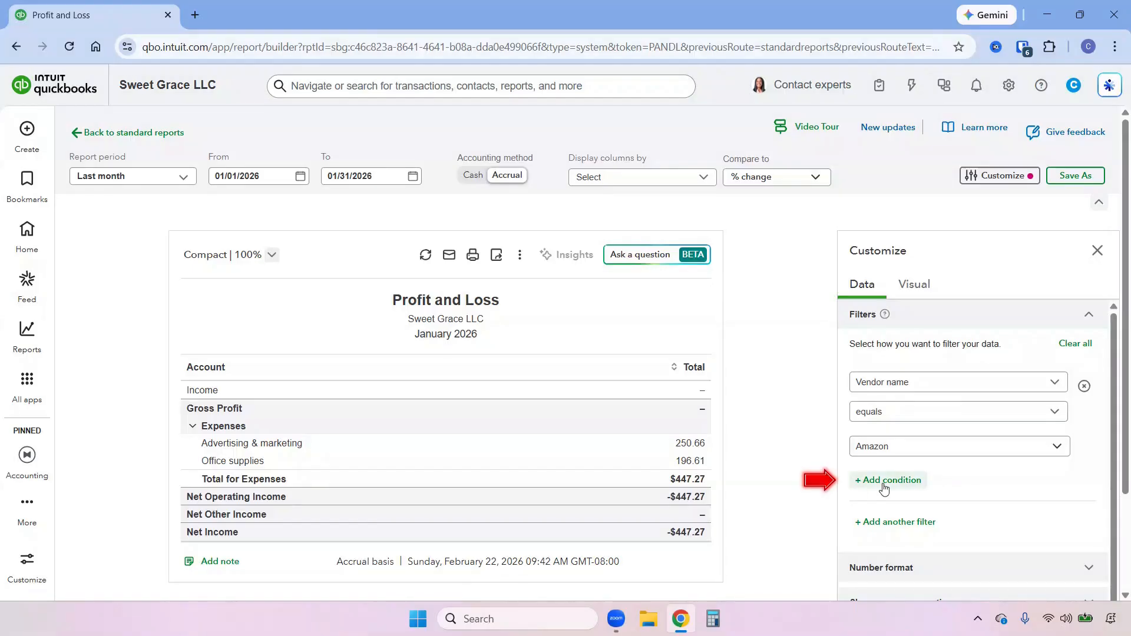
Add a second filter condition where Distribution account equals Office supplies.
left_click(860, 480)
left_click(908, 488)
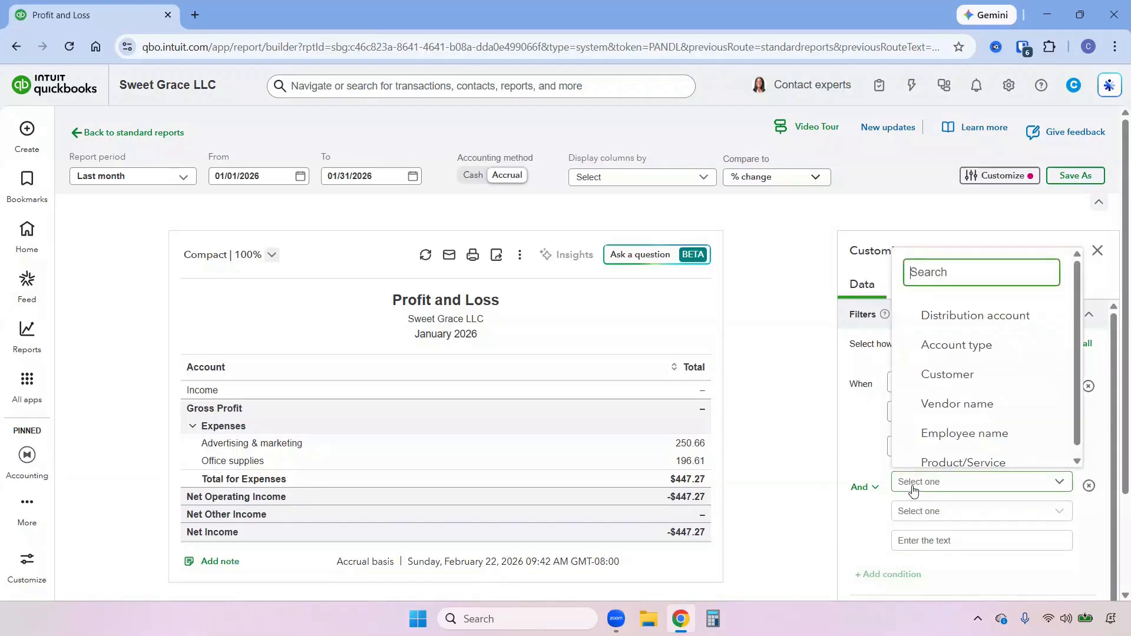
left_click(949, 318)
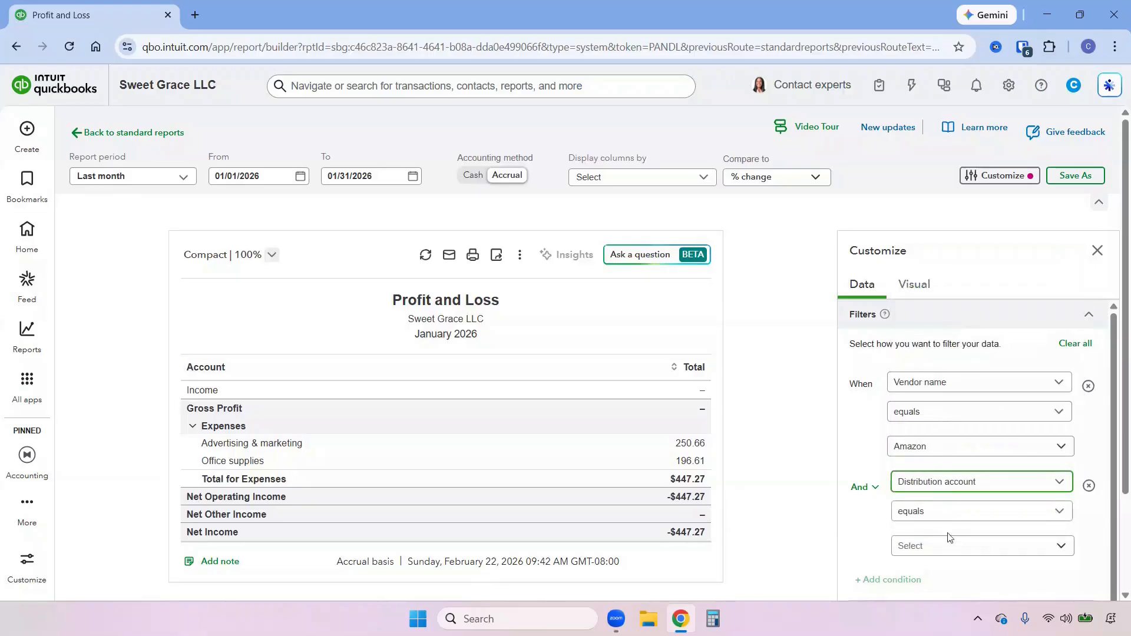
left_click(957, 549)
type("office s")
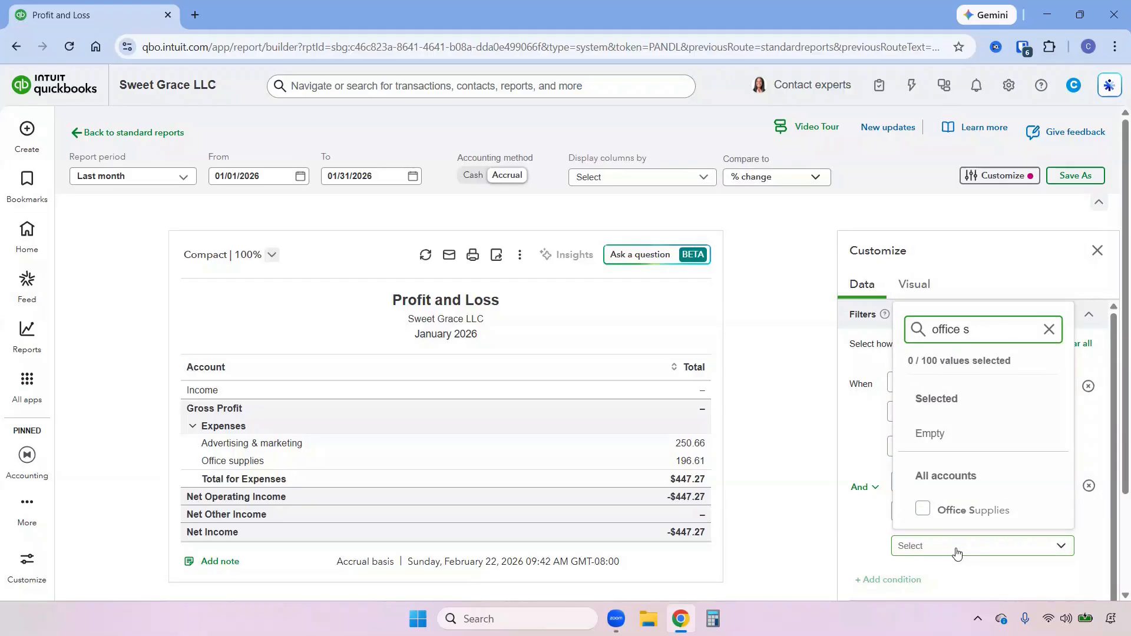
left_click(922, 509)
left_click(817, 518)
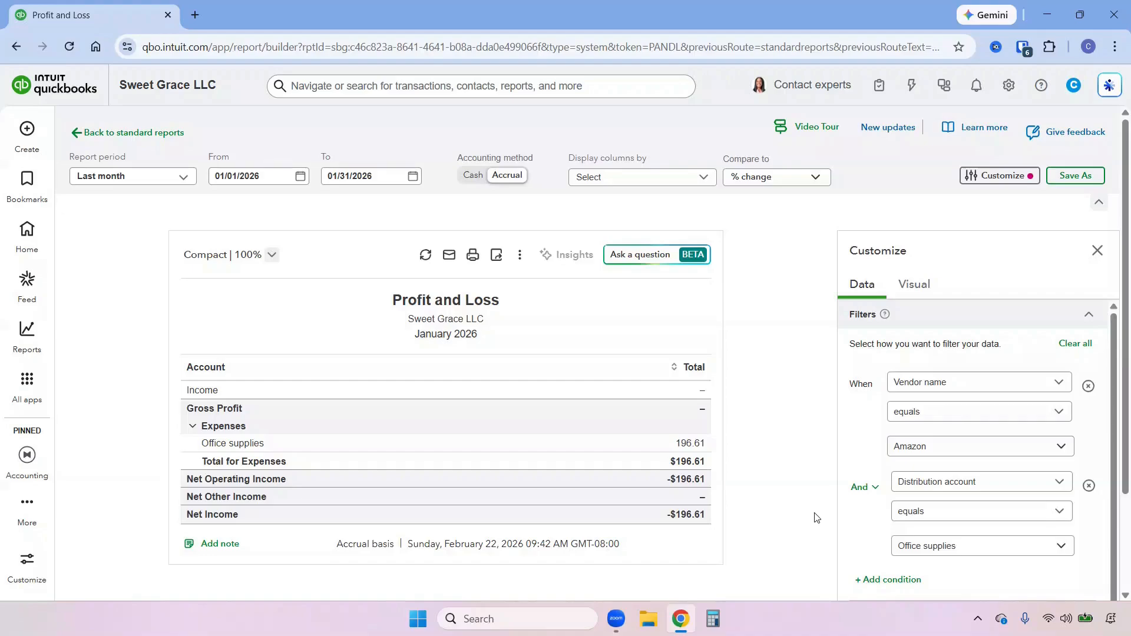
Set the number format to show negative numbers in red and round to the nearest whole number.
scroll(815, 517, "down", 2)
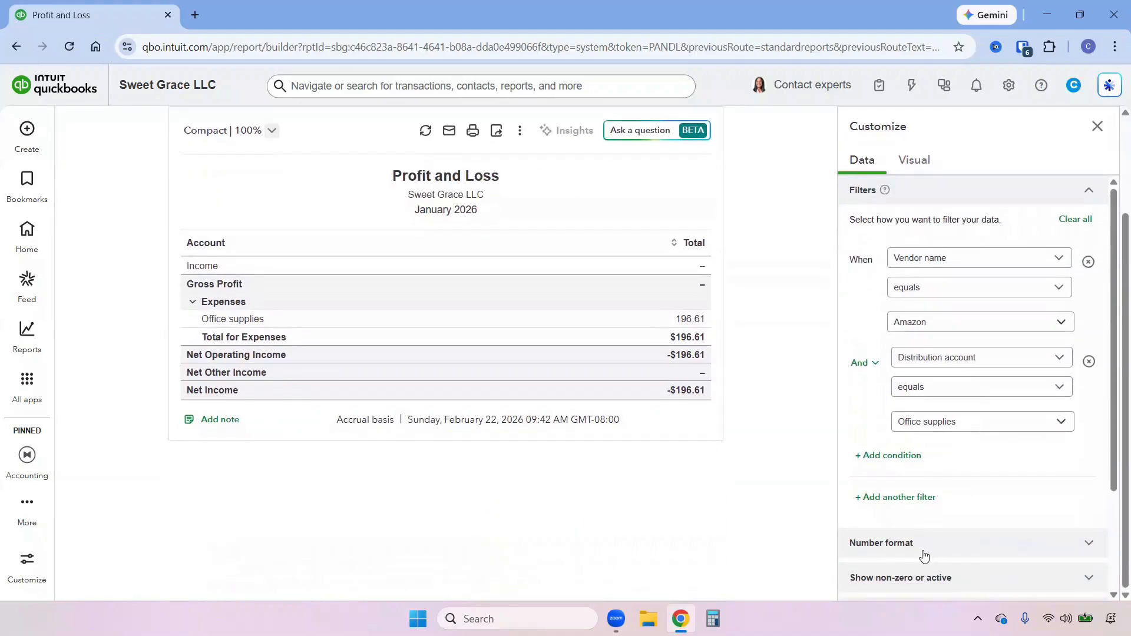
scroll(929, 556, "down", 4)
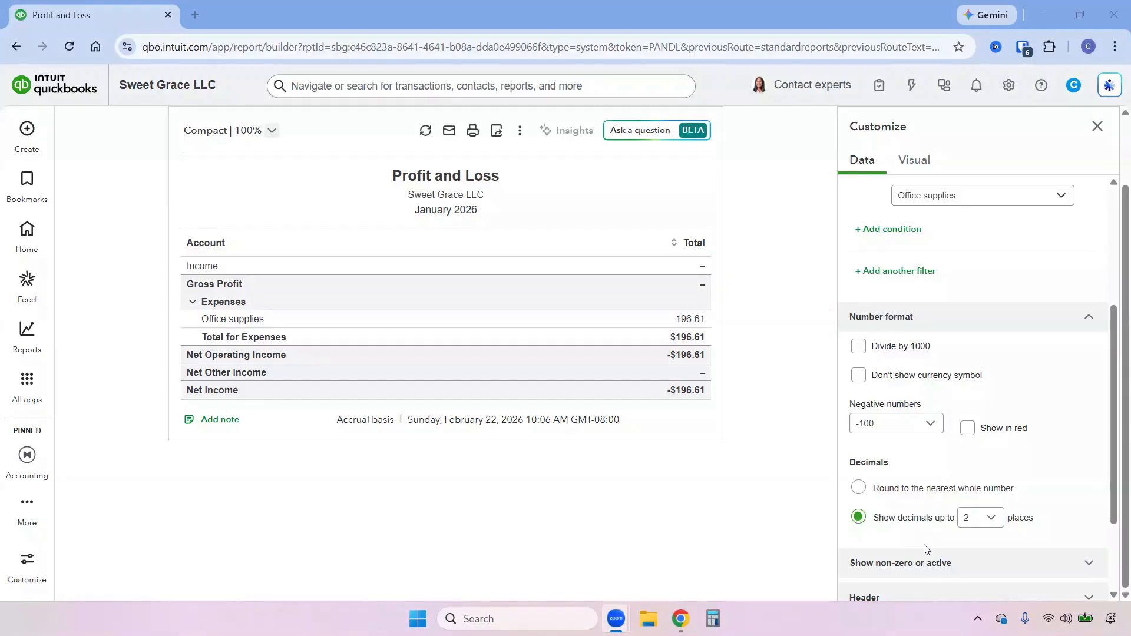
left_click(966, 429)
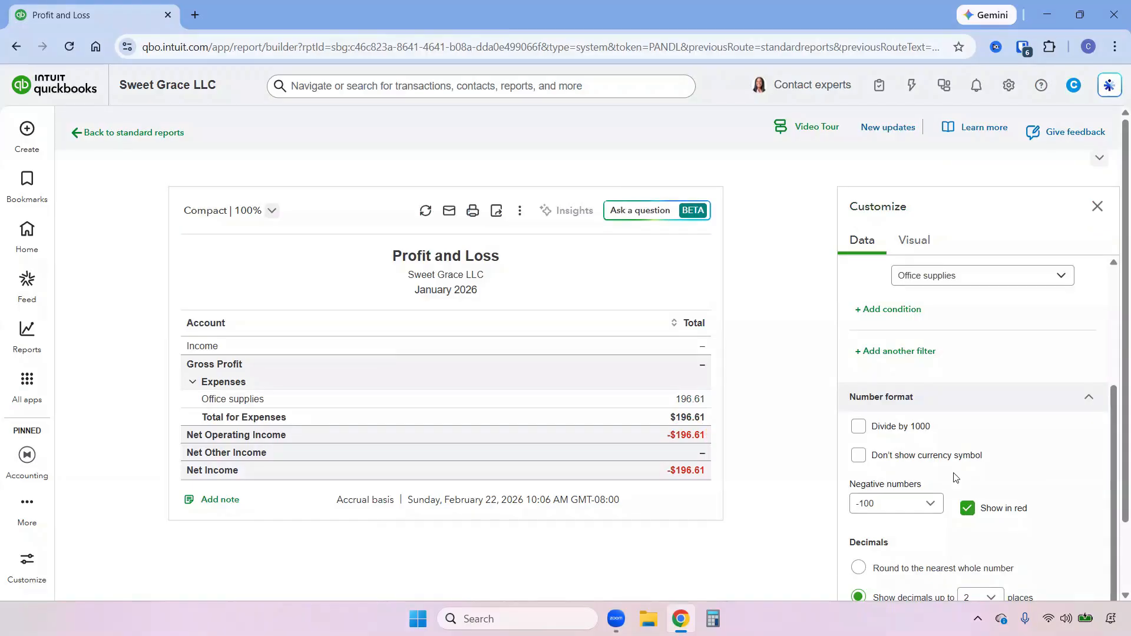
left_click(858, 567)
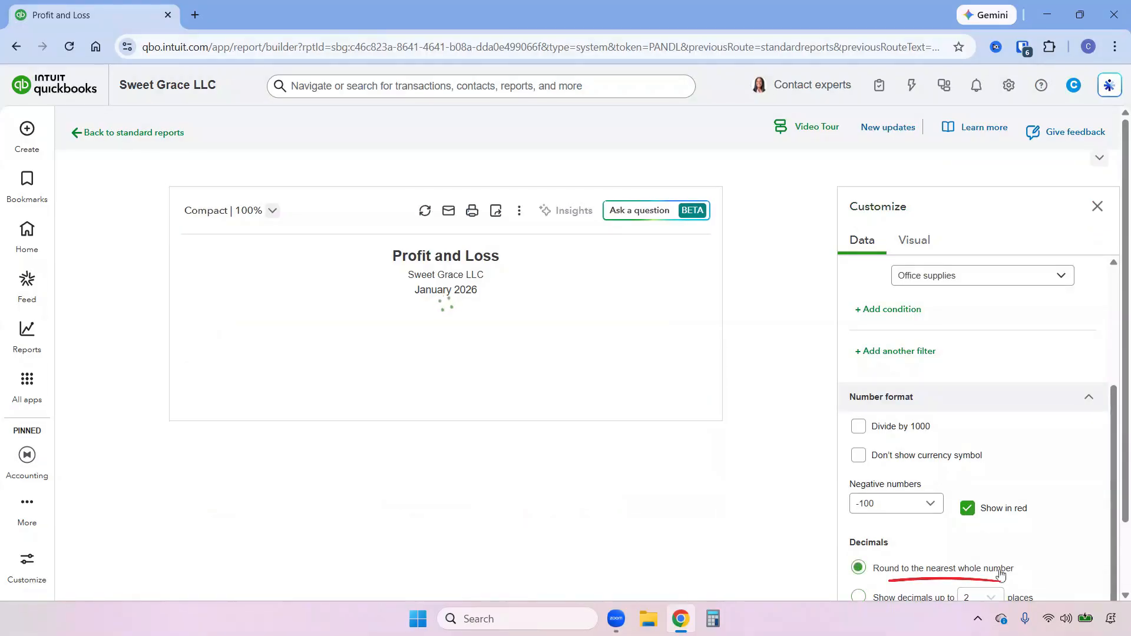
Set the report to show all rows.
scroll(1088, 536, "down", 4)
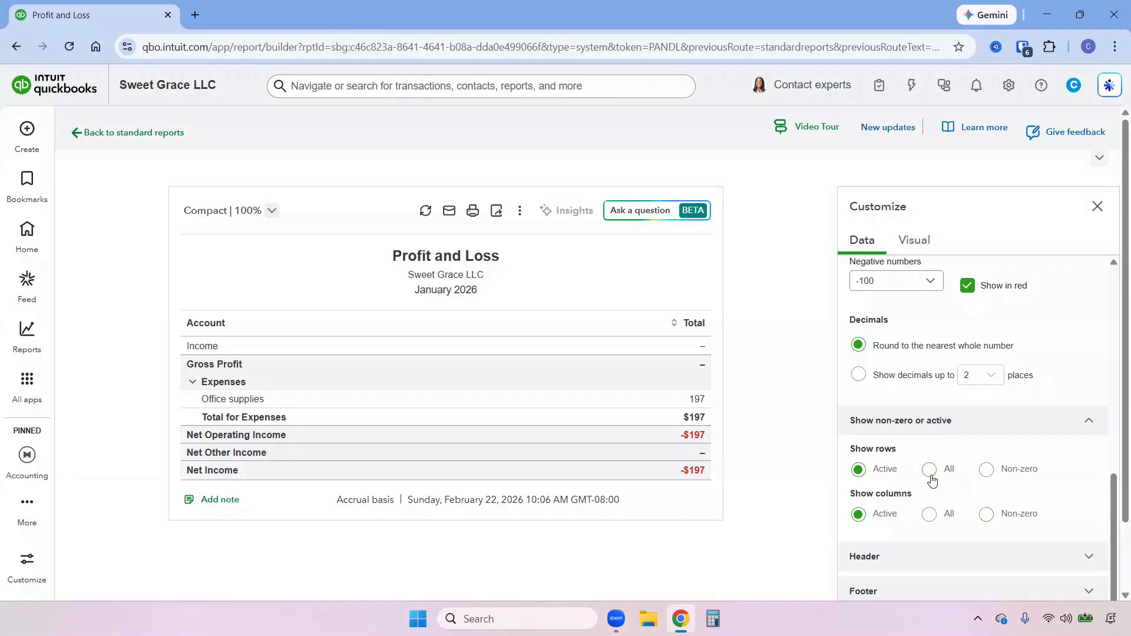
left_click(930, 469)
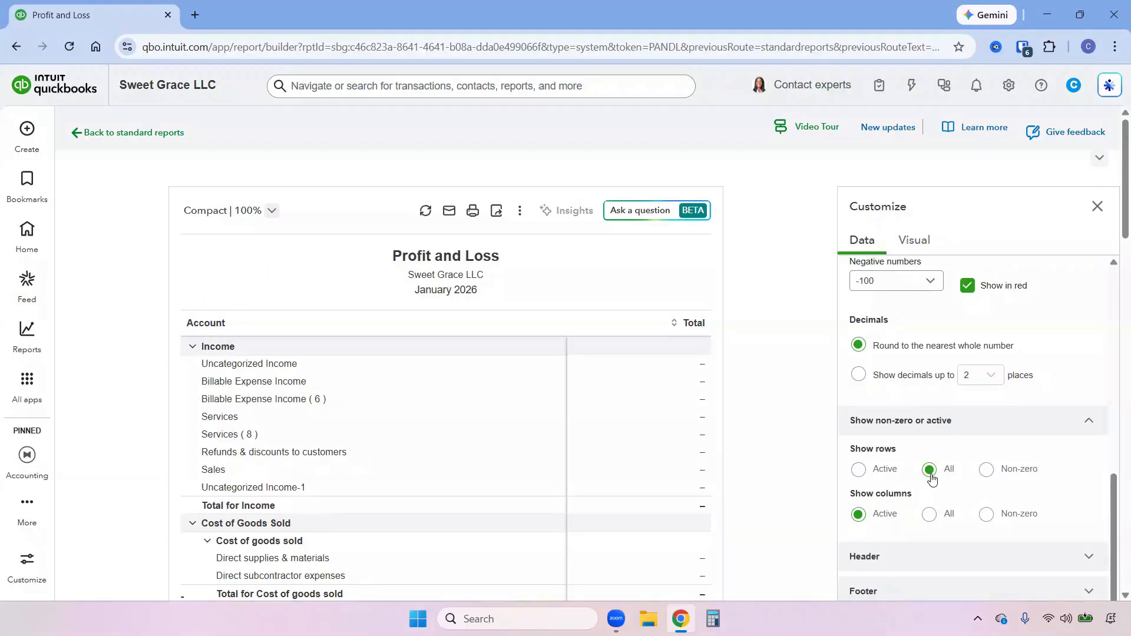
Review the header and footer options and open the report title for editing.
left_click(1088, 556)
scroll(1090, 557, "down", 2)
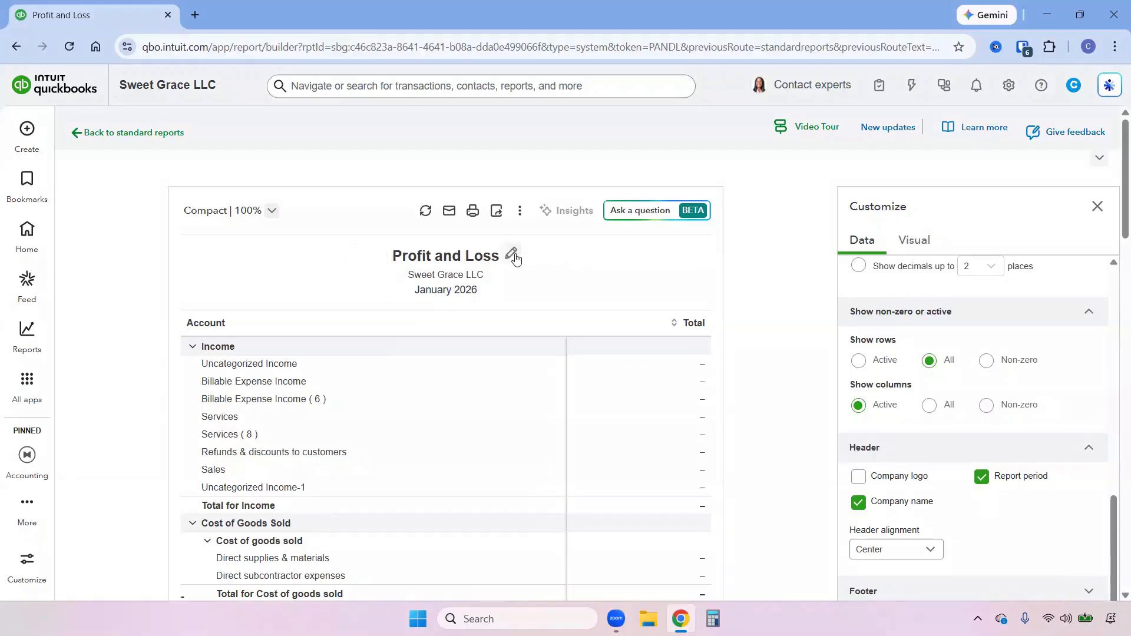
left_click(511, 256)
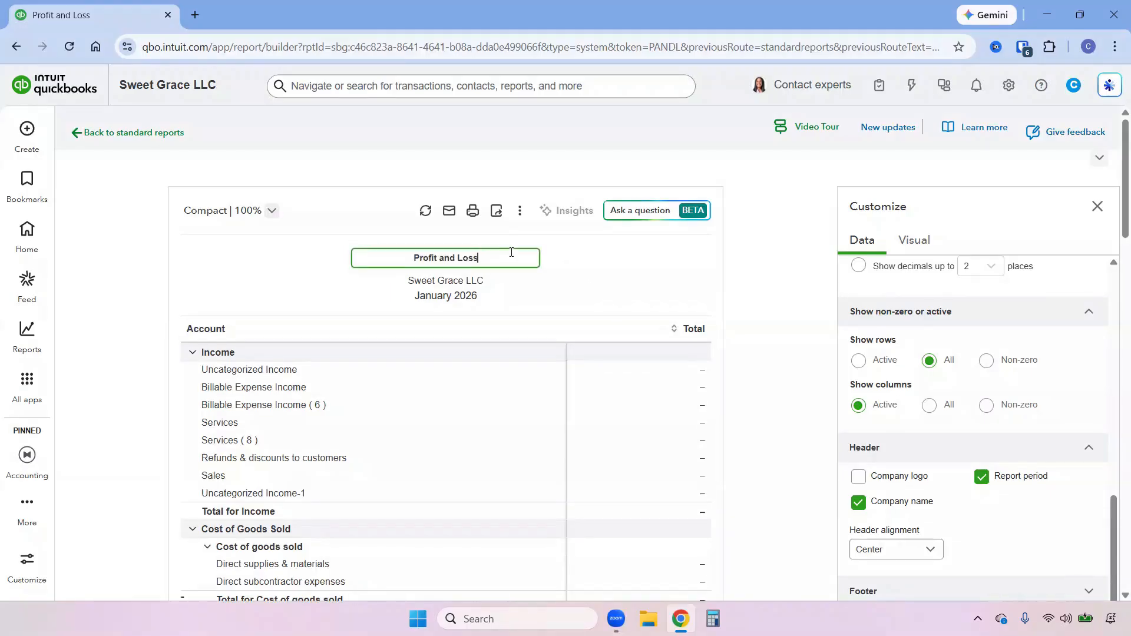
scroll(1037, 506, "down", 3)
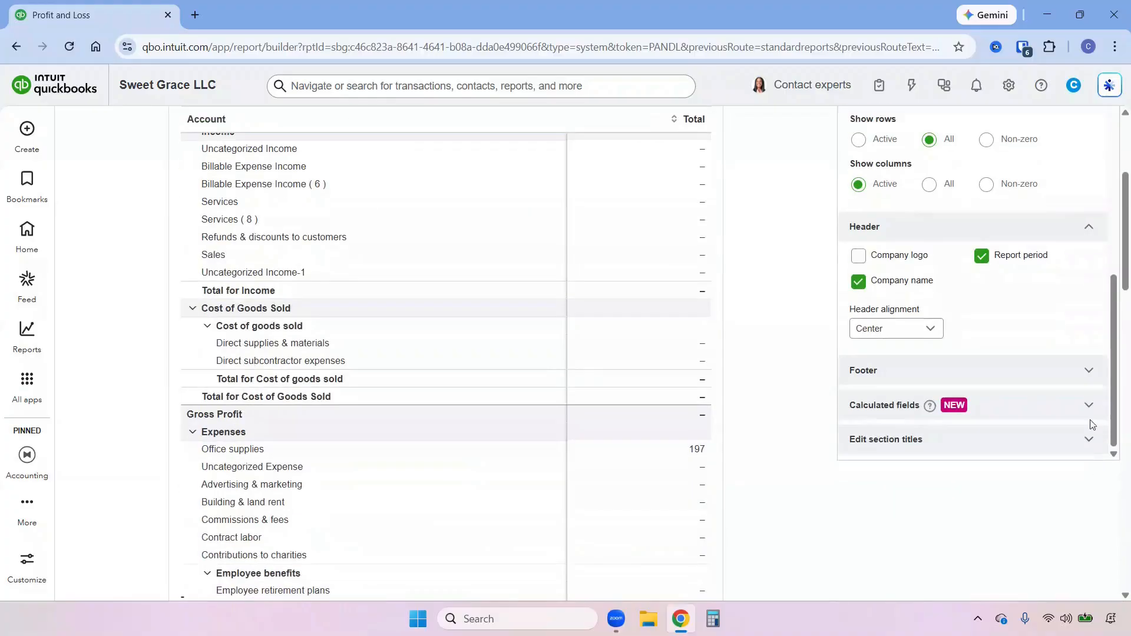
left_click(1088, 371)
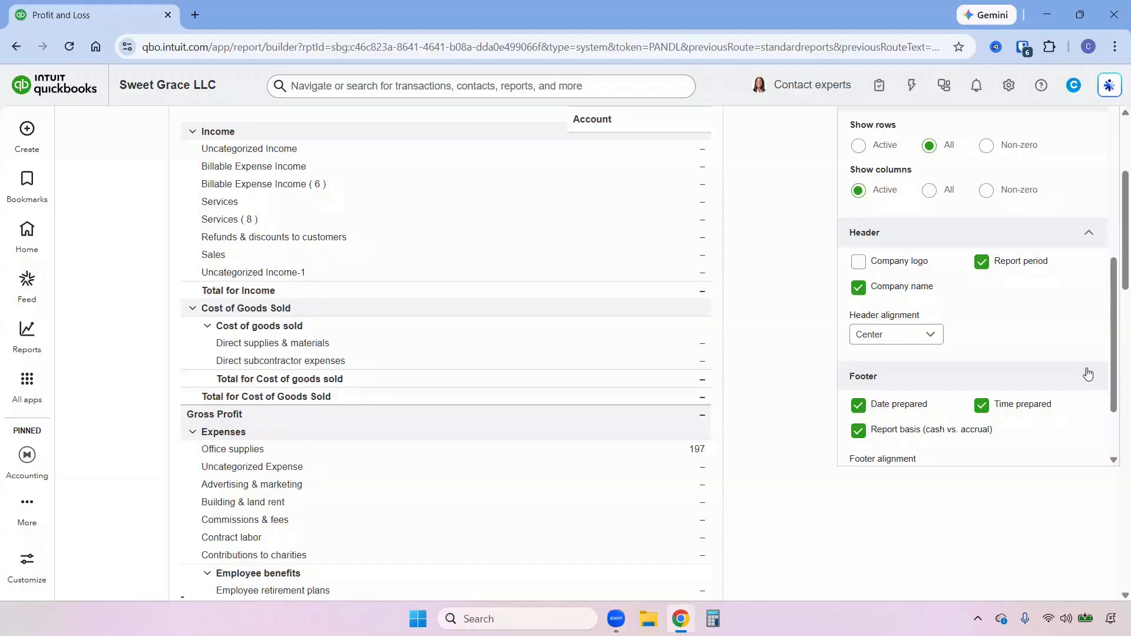
scroll(1087, 376, "down", 2)
Change the custom title of the Income section to Sales.
left_click(1088, 464)
scroll(1092, 453, "down", 5)
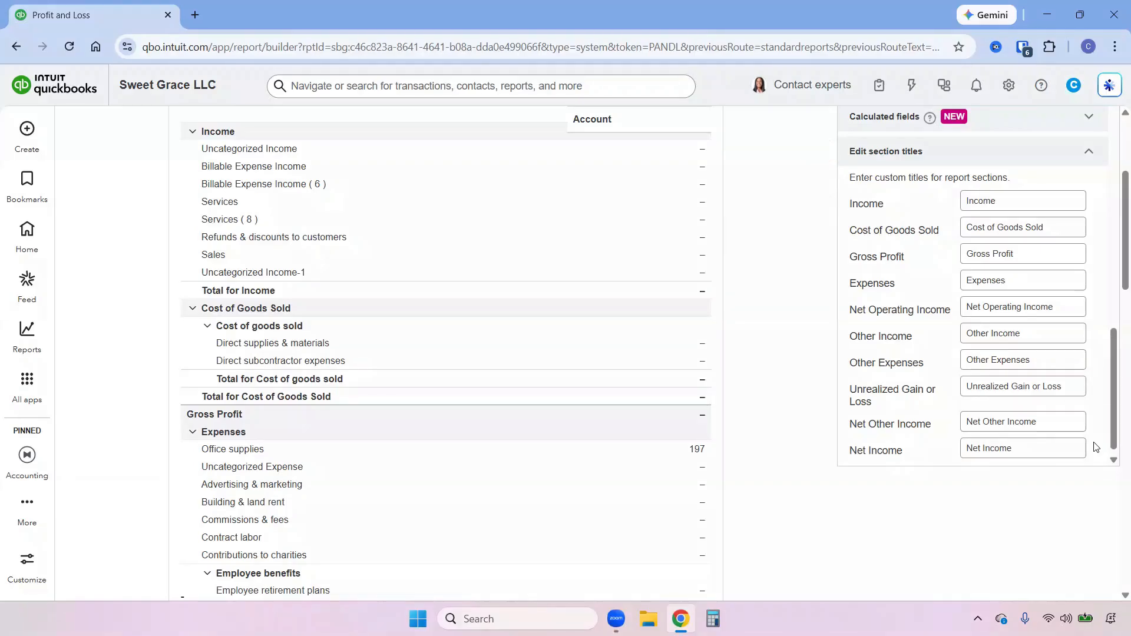
left_click(1016, 199)
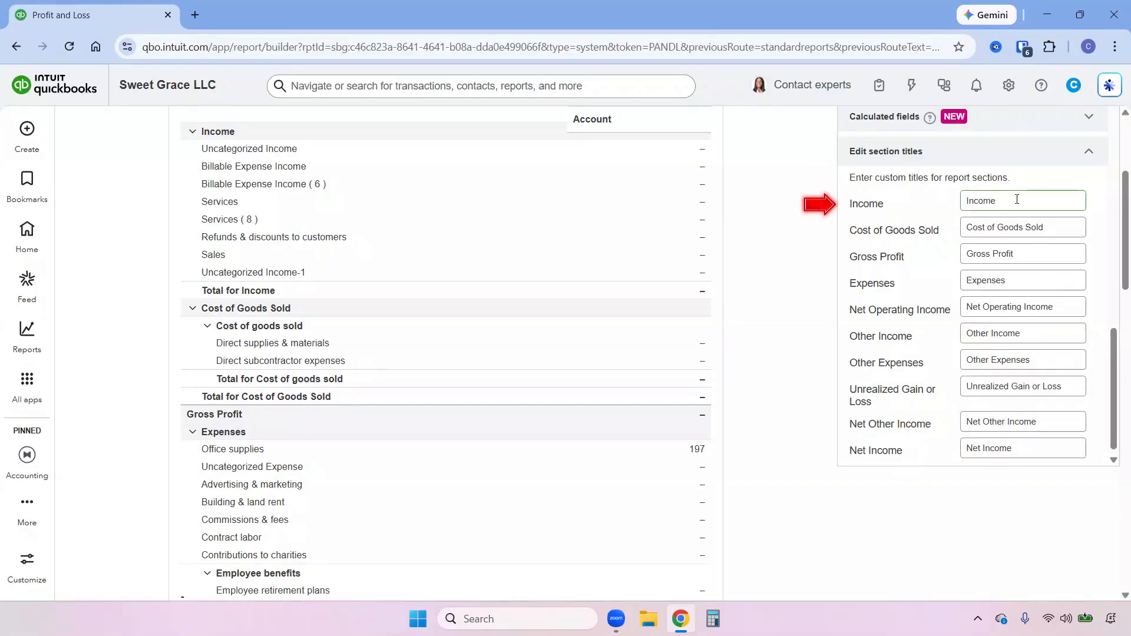
left_click_drag(1016, 199, 967, 201)
type("Sales")
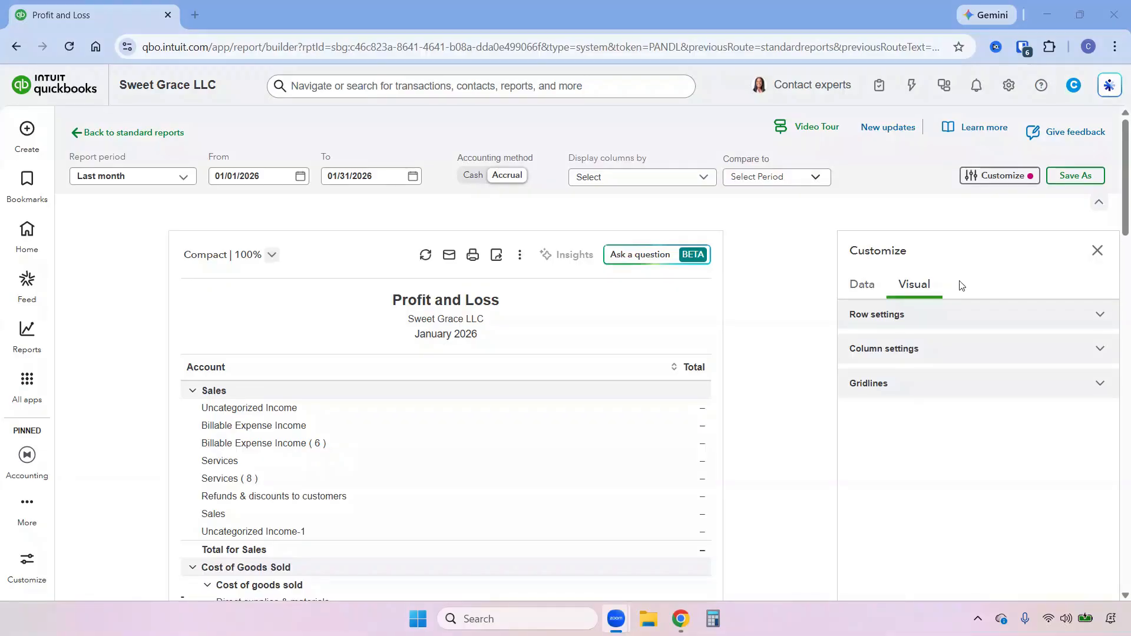
Set the banded row color of the report to light blue in the visual row settings.
left_click(1100, 314)
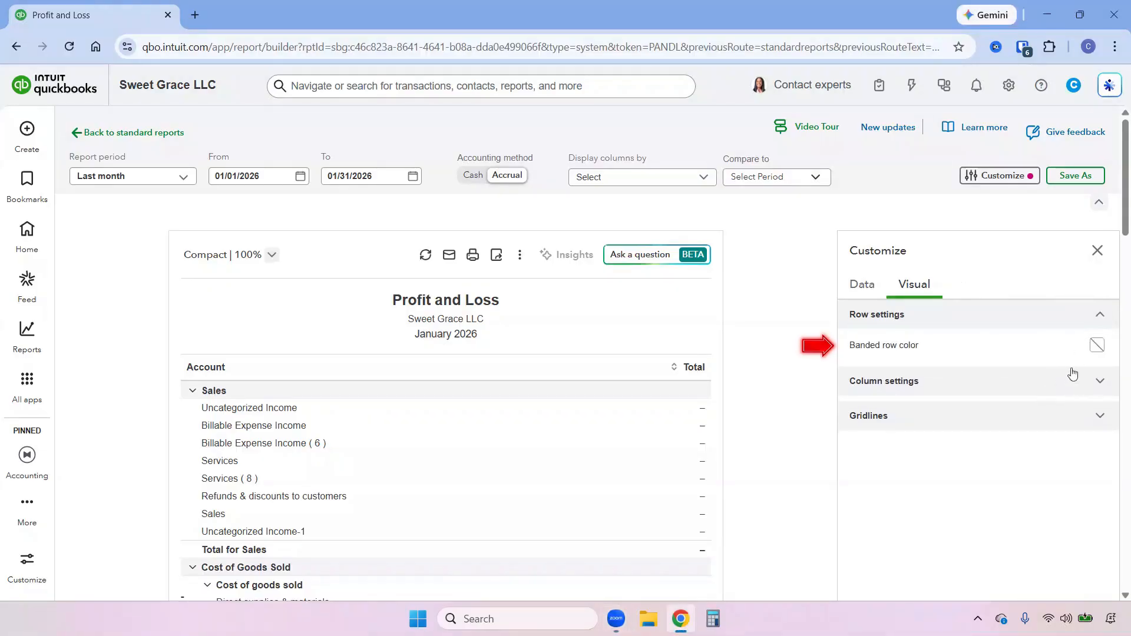
left_click(1098, 350)
left_click(1033, 389)
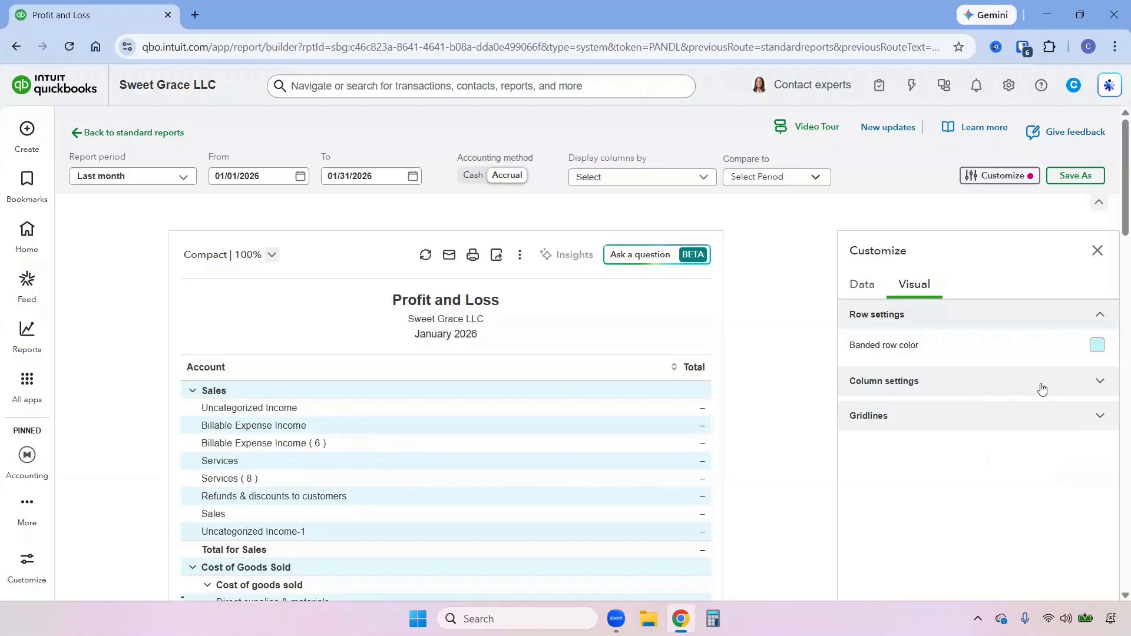
Try a light green color on the Total column, and reset the column to no color.
left_click(1099, 381)
left_click(1076, 412)
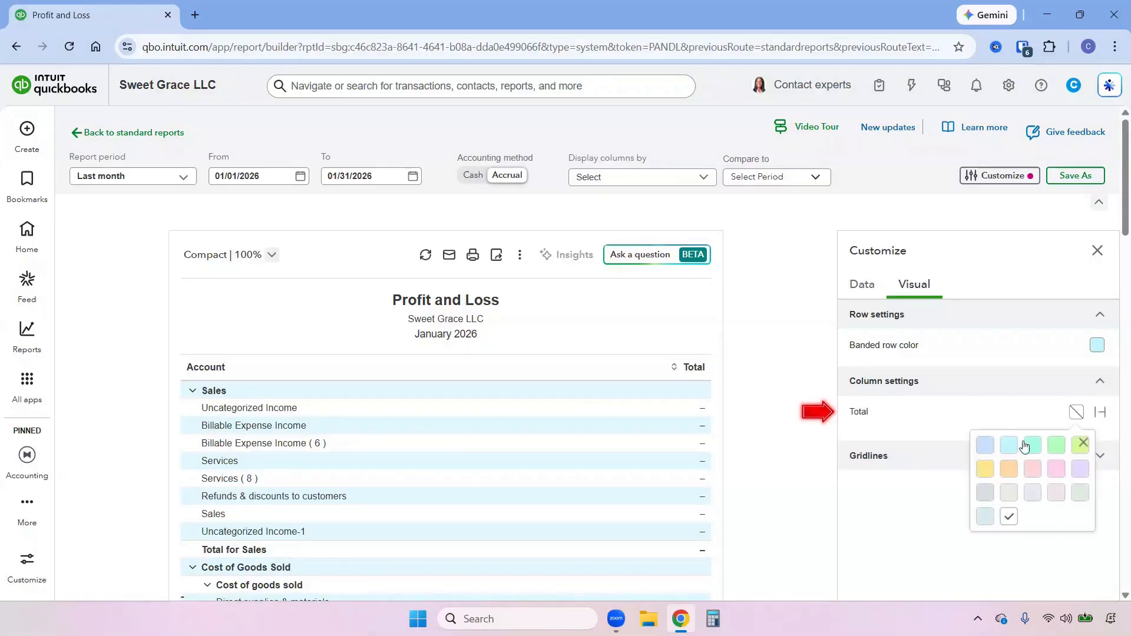
left_click(1030, 449)
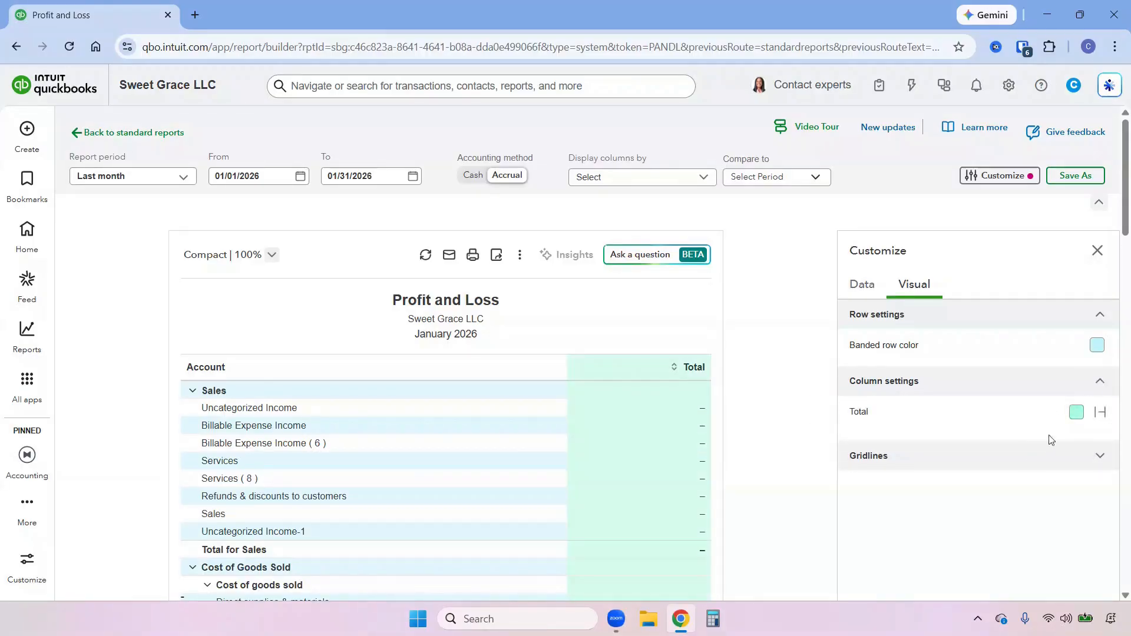
left_click(1076, 411)
left_click(1008, 517)
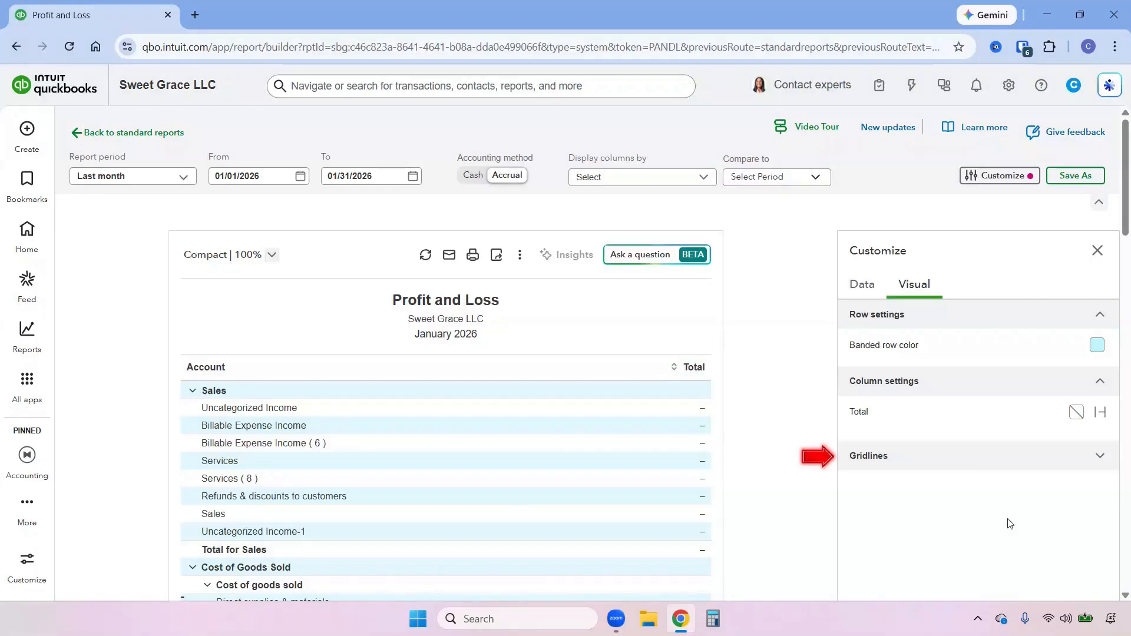
Review the report border choices in the gridline settings and leave Default selected.
left_click(1098, 466)
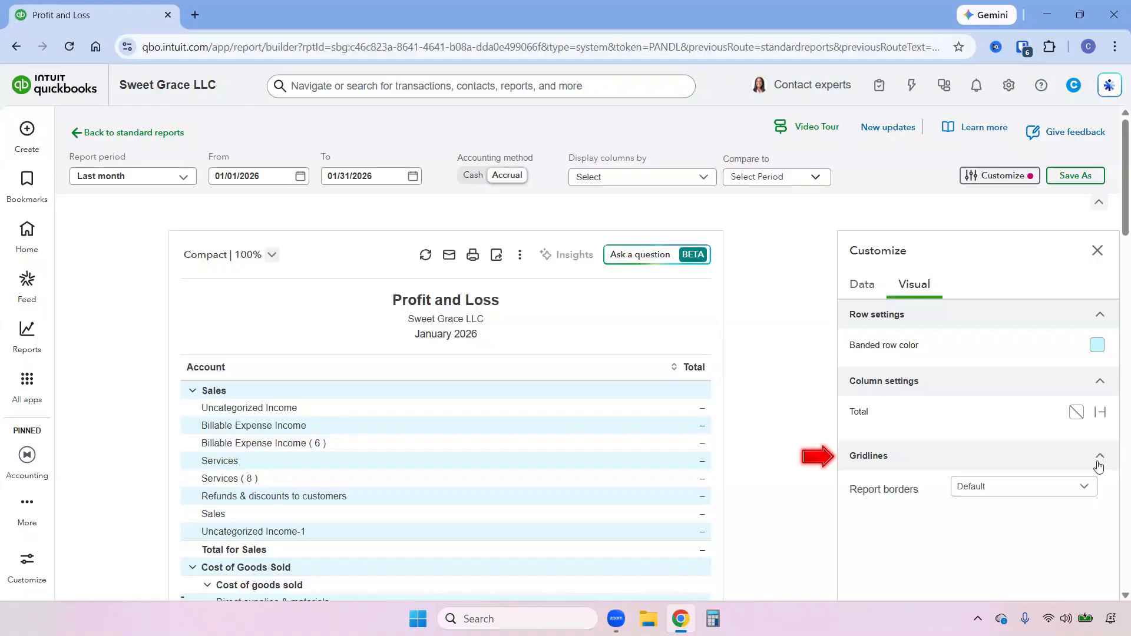
left_click(1086, 495)
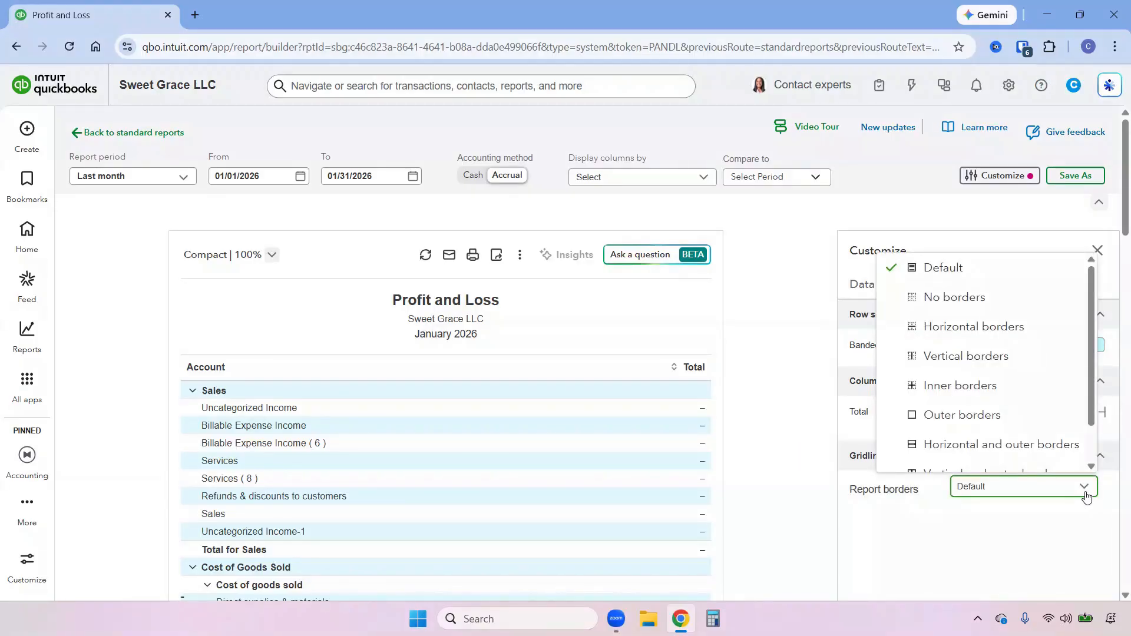
left_click(1068, 508)
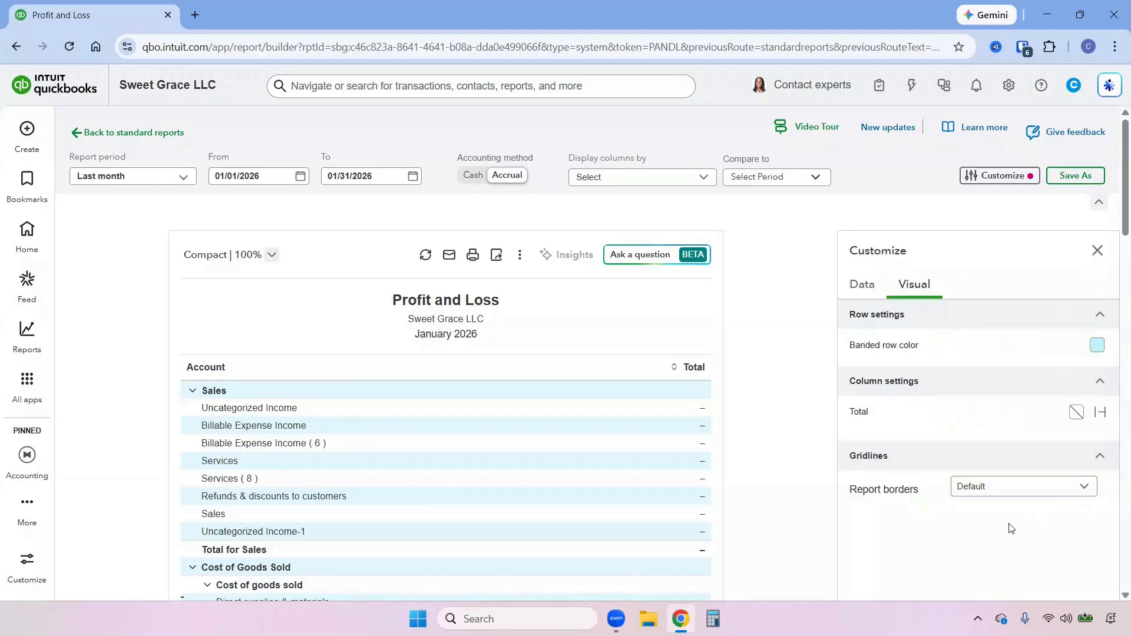
Clear all report filters and set the report to show only active rows.
left_click(862, 295)
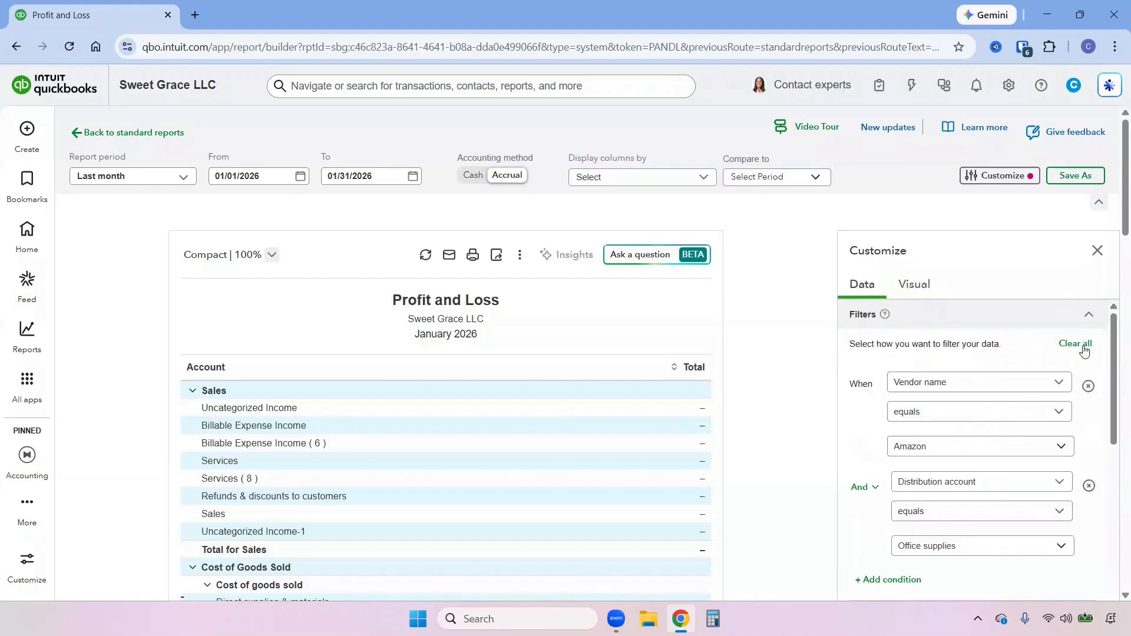
left_click(1075, 343)
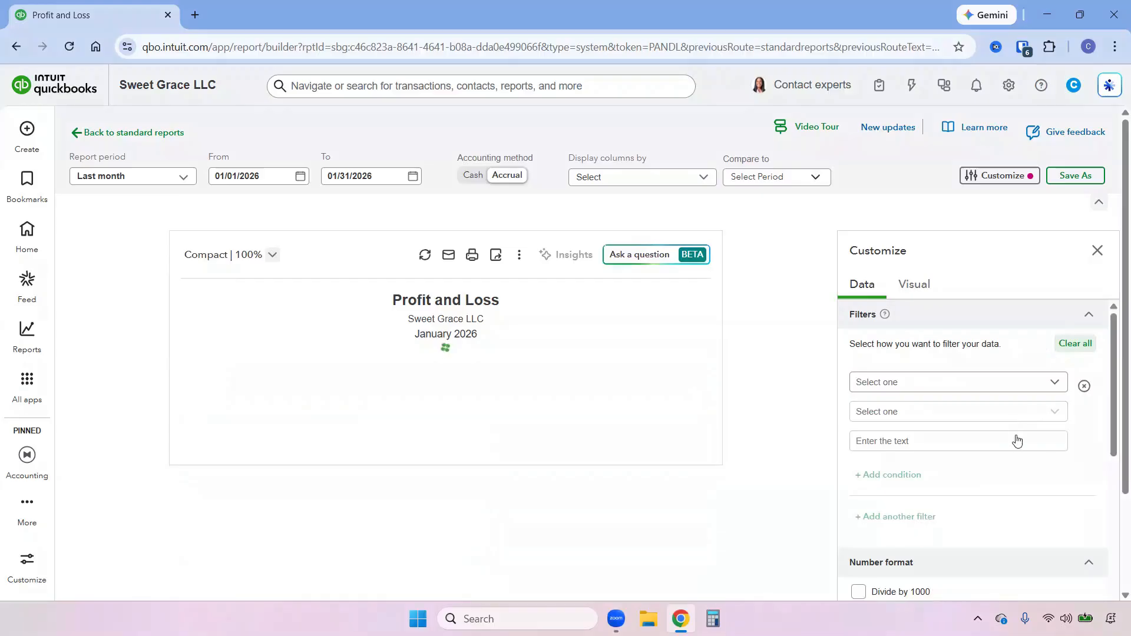
scroll(1025, 443, "down", 3)
scroll(1038, 446, "down", 3)
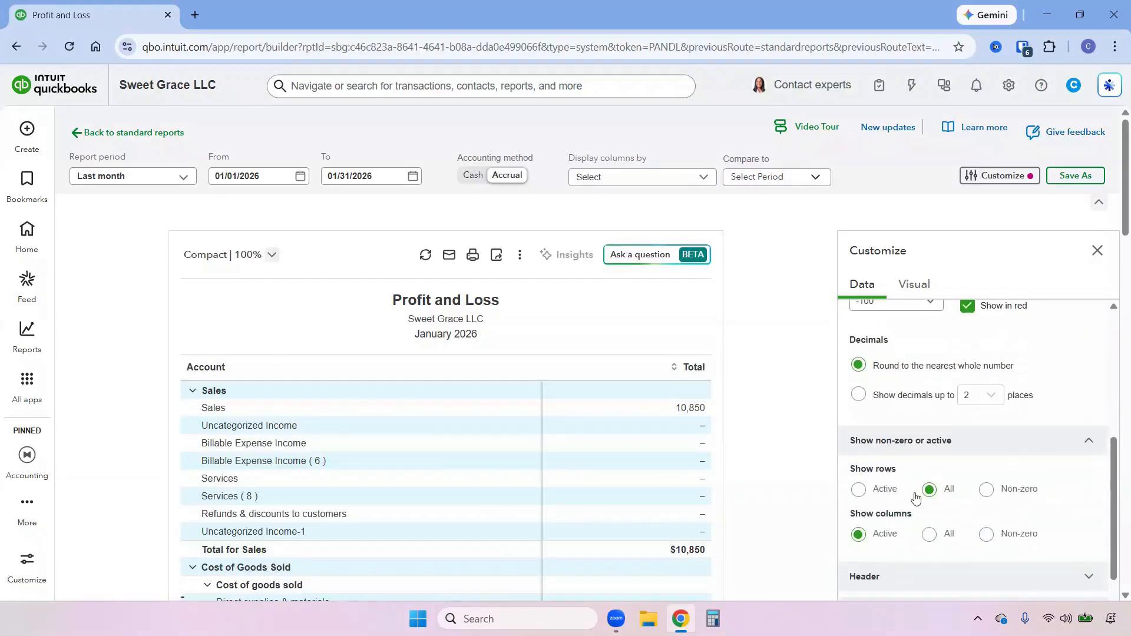
left_click(859, 489)
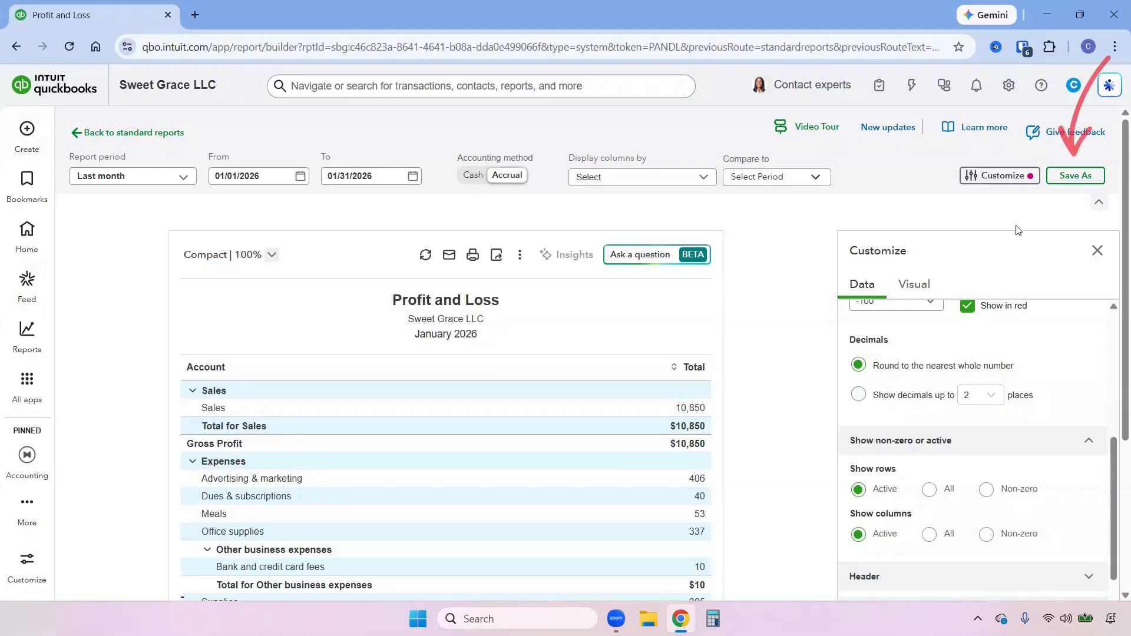
Start saving the customized report as a new one named Profit and Loss - Last Month.
left_click(1062, 177)
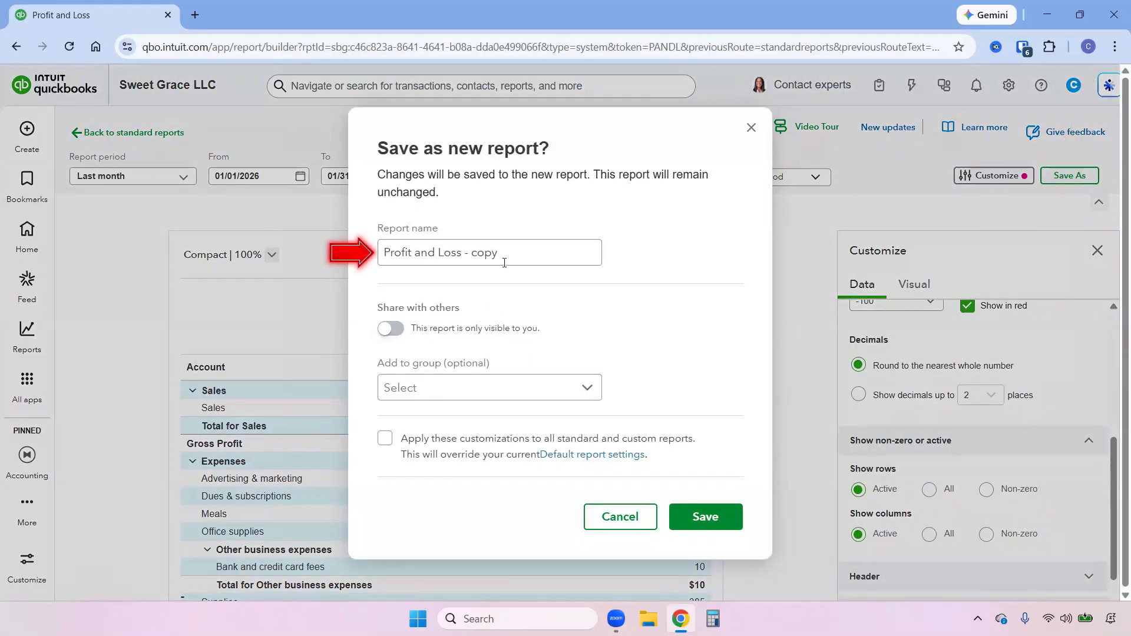
double_click(482, 253)
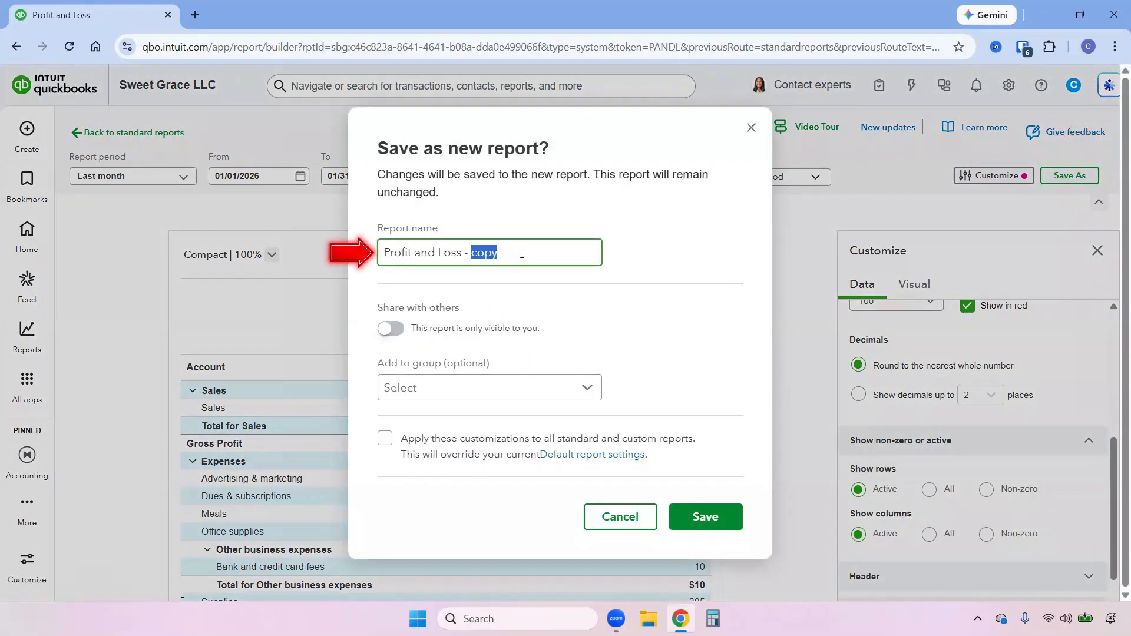
type("Last Month")
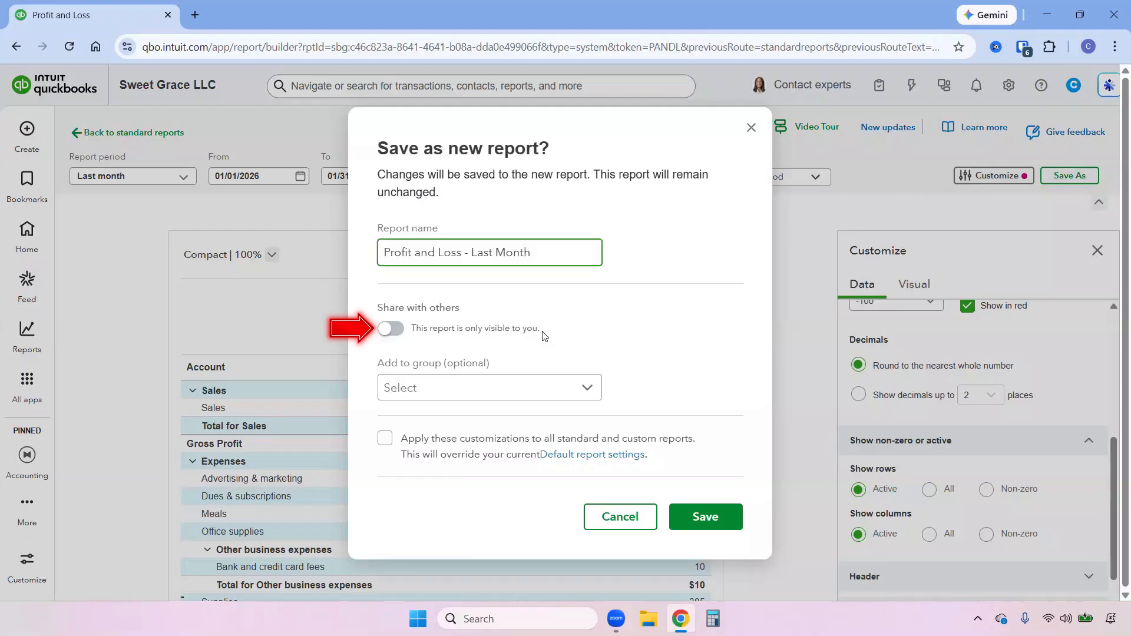
Add the report to a new group named Monthly Financials and save it.
left_click(530, 401)
left_click(521, 414)
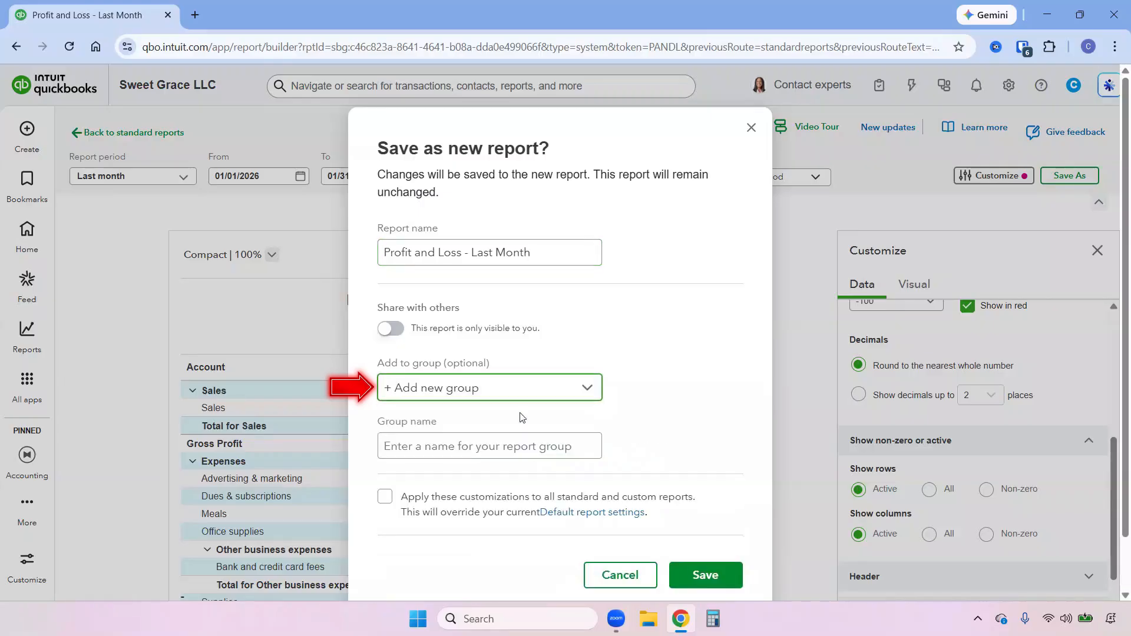
left_click(469, 452)
type("Monthly Financials")
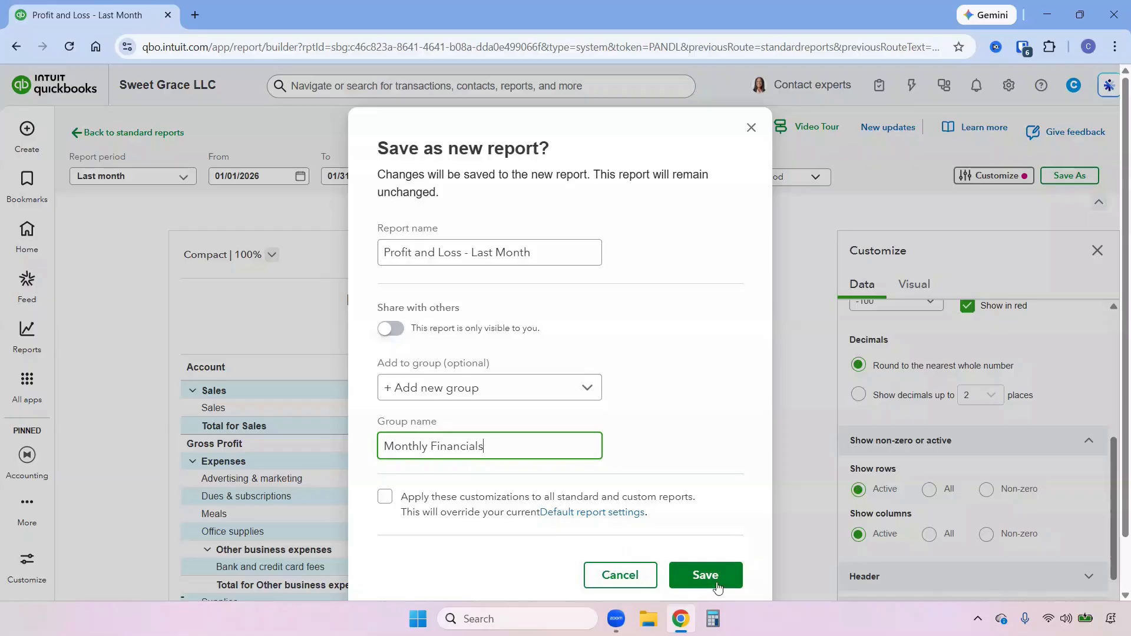
left_click(716, 583)
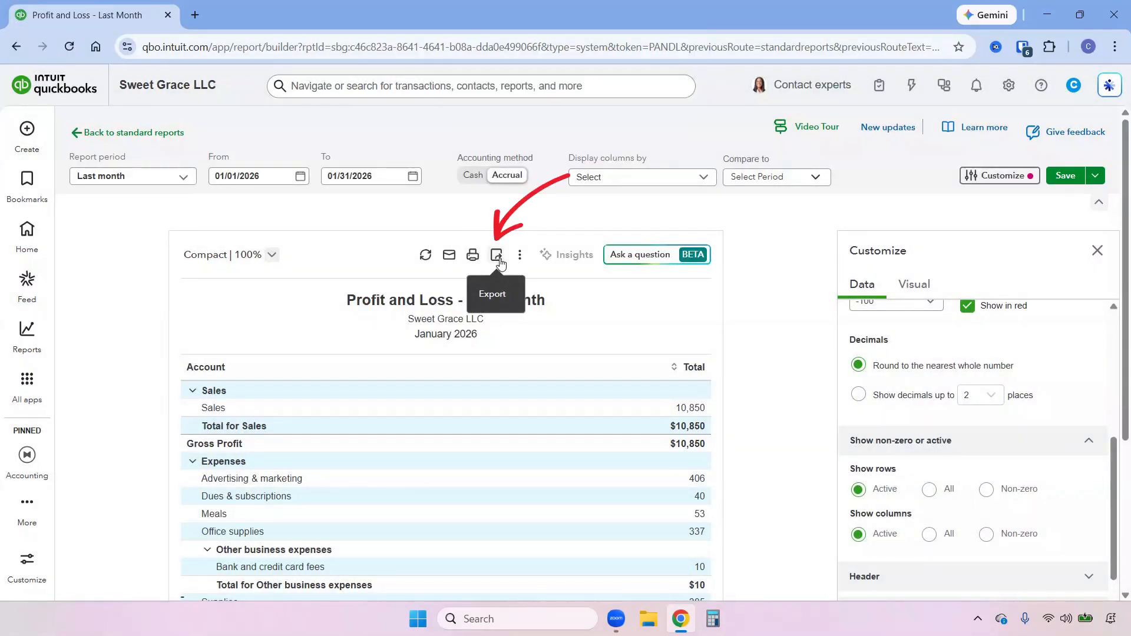
Check the report's available export formats and go to the custom reports list.
left_click(502, 261)
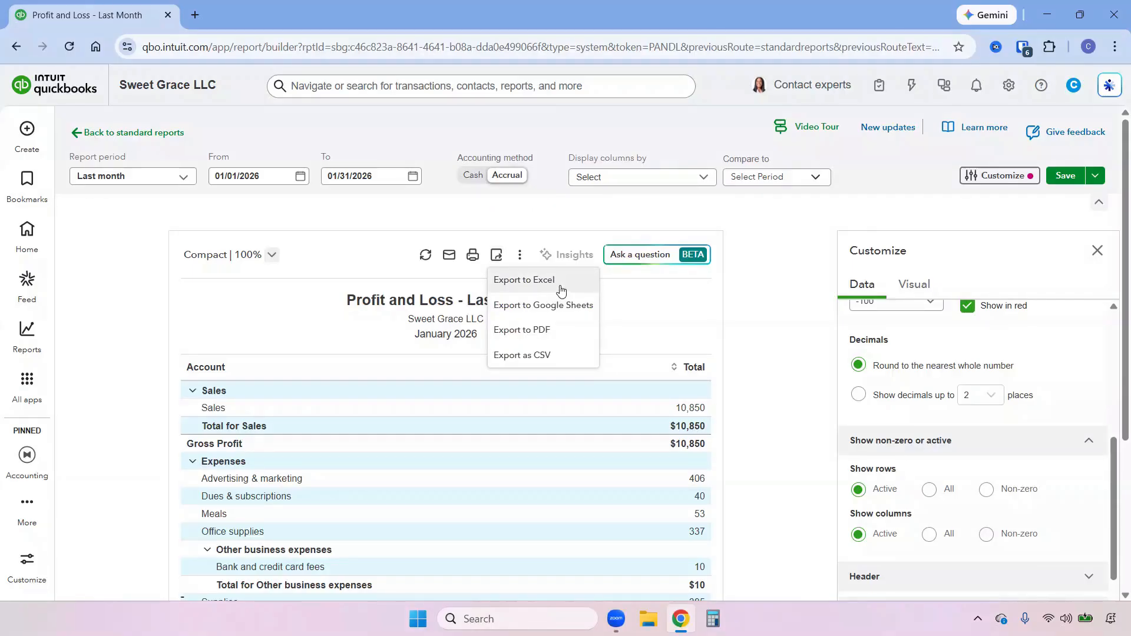
mouse_move(20, 352)
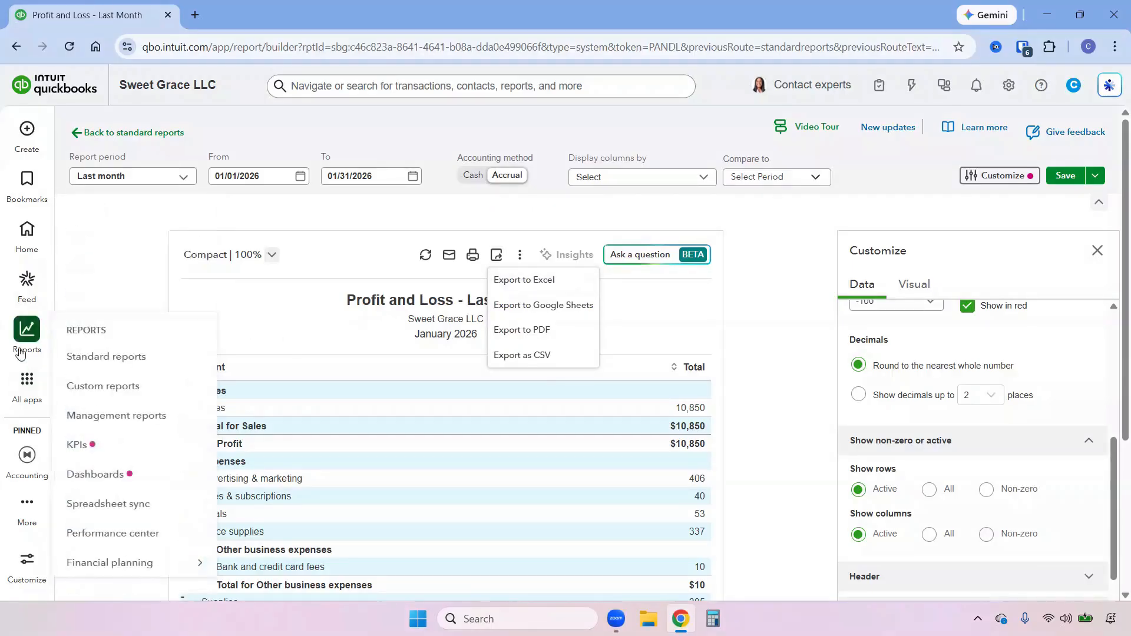
left_click(104, 387)
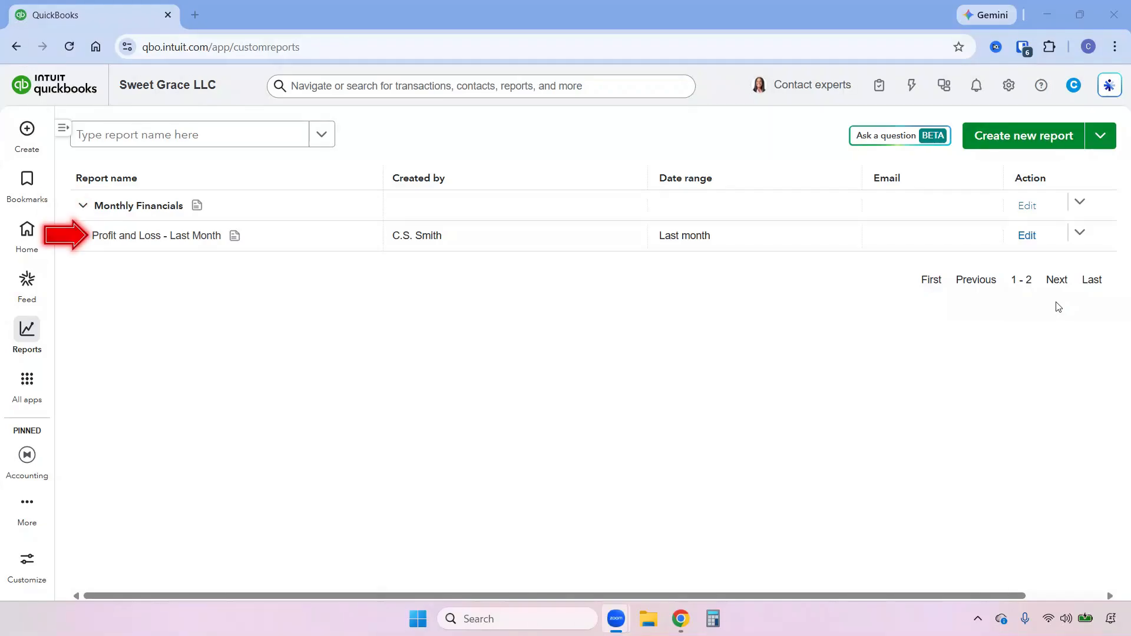
Review the available actions for the Monthly Financials group and for the Profit and Loss - Last Month report.
left_click(1079, 205)
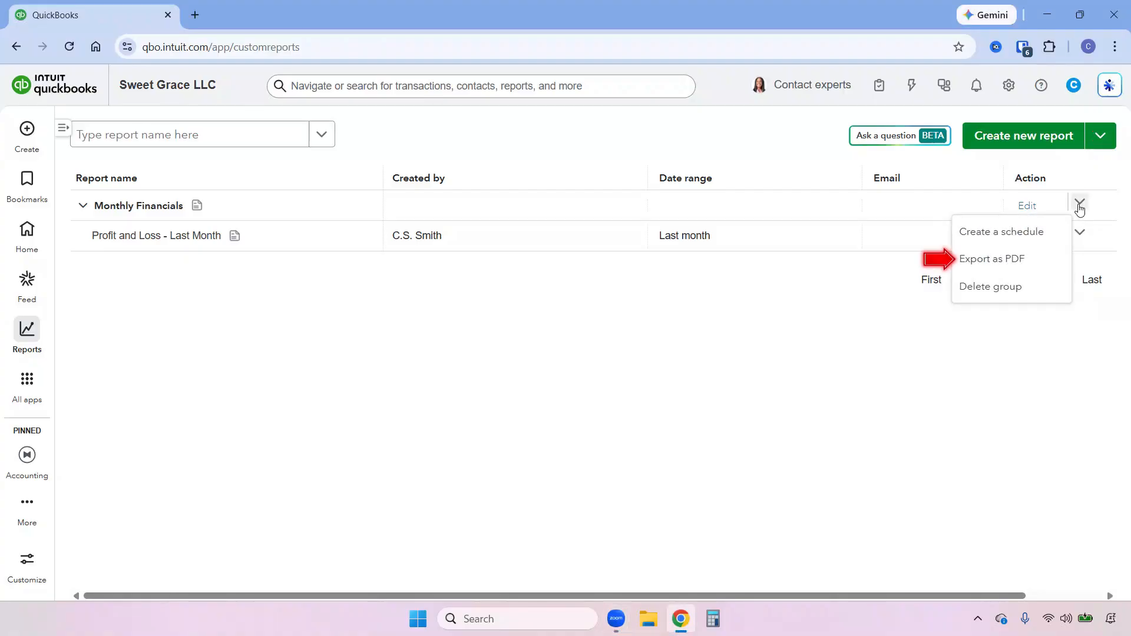
left_click(1079, 233)
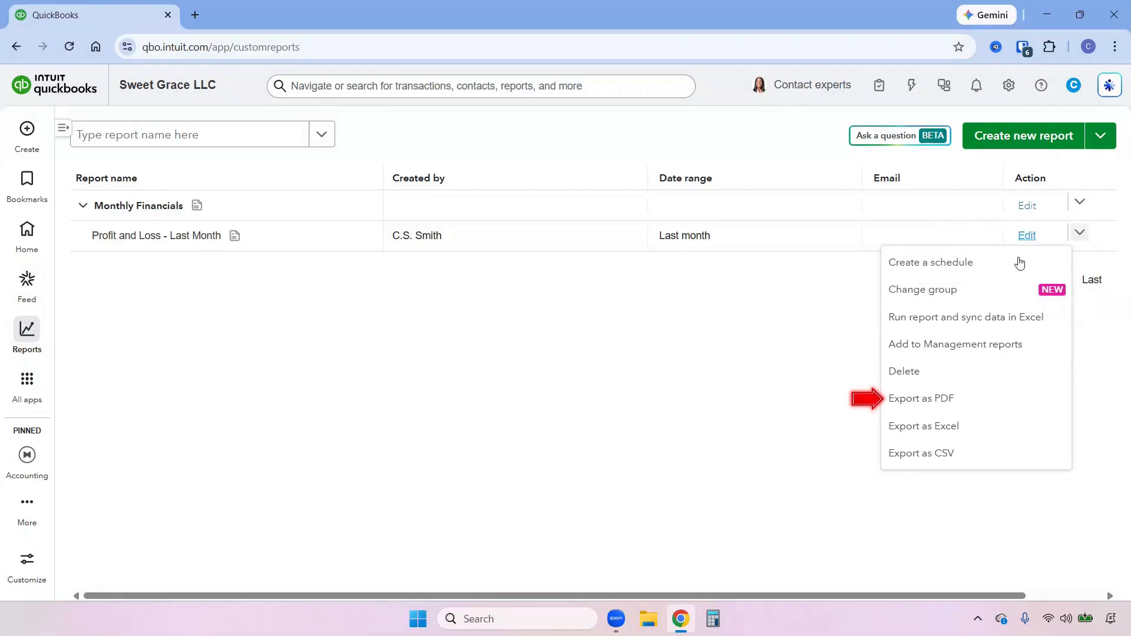
left_click(797, 305)
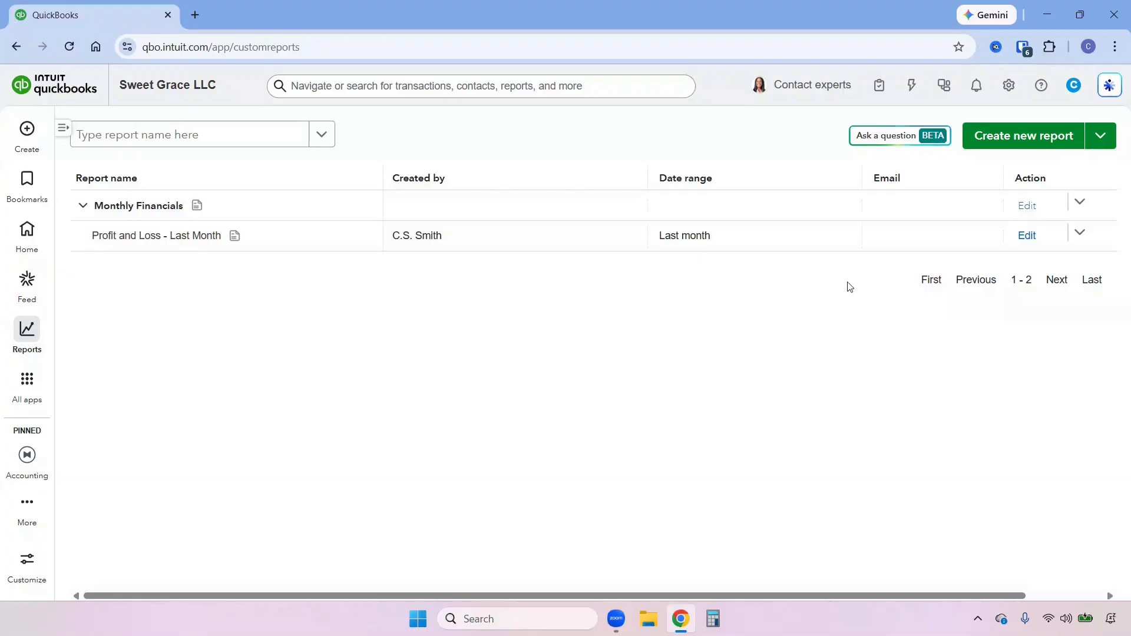
Open the Profit and Loss - Last Month report for editing and check its save options.
left_click(1026, 236)
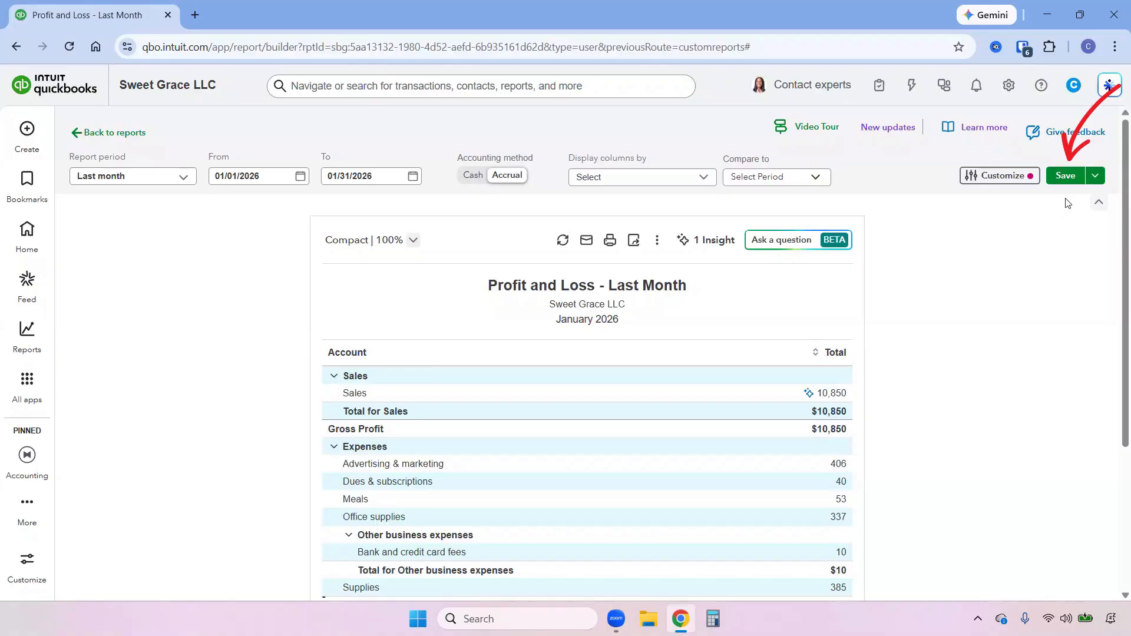
left_click(1094, 177)
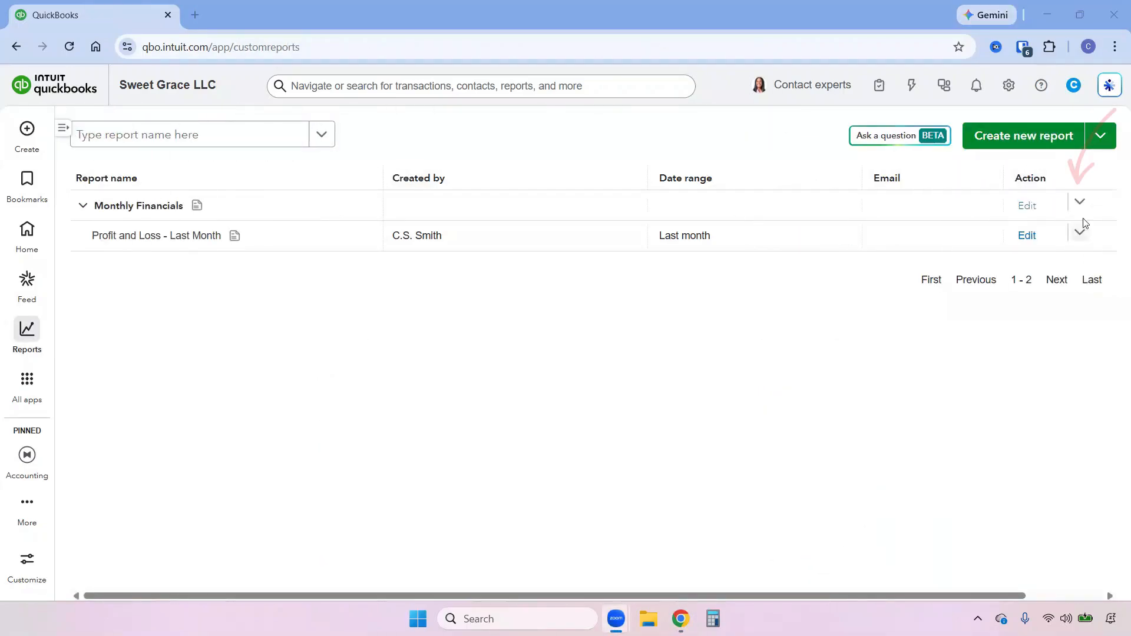
Start a schedule for the Profit and Loss - Last Month report and review the workflow's recurrence and sending settings.
left_click(1079, 236)
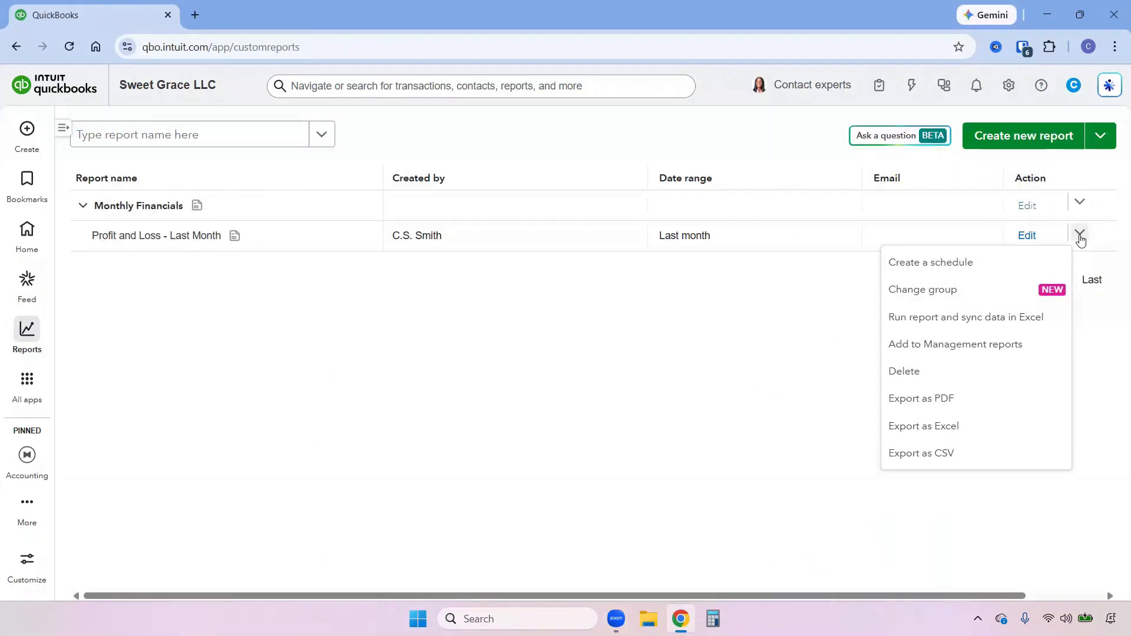
left_click(974, 262)
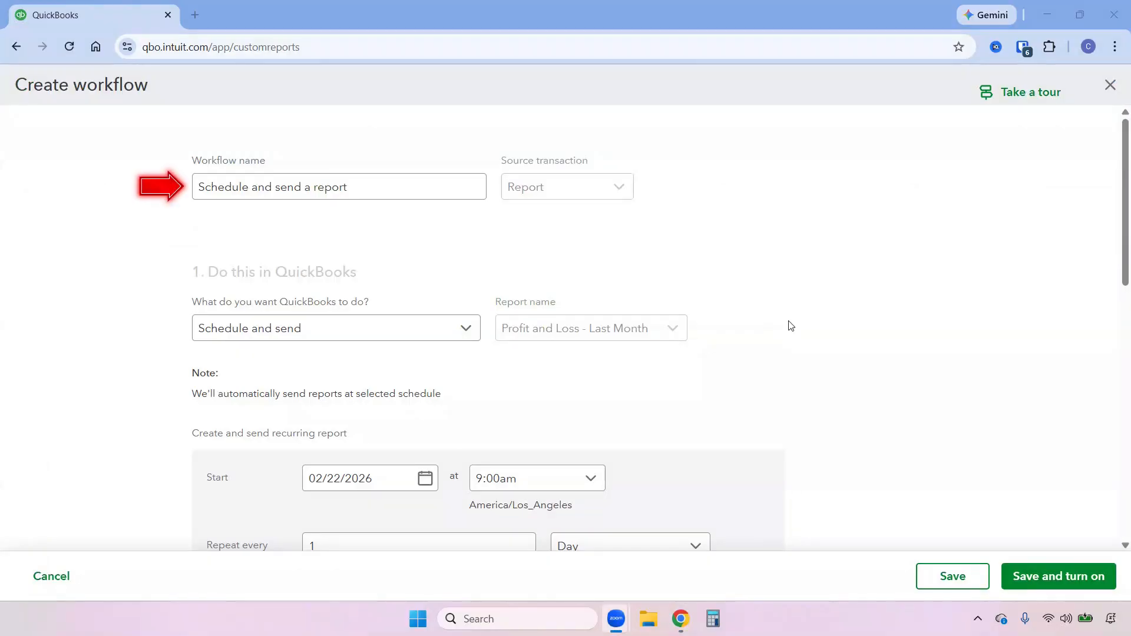
scroll(789, 327, "down", 4)
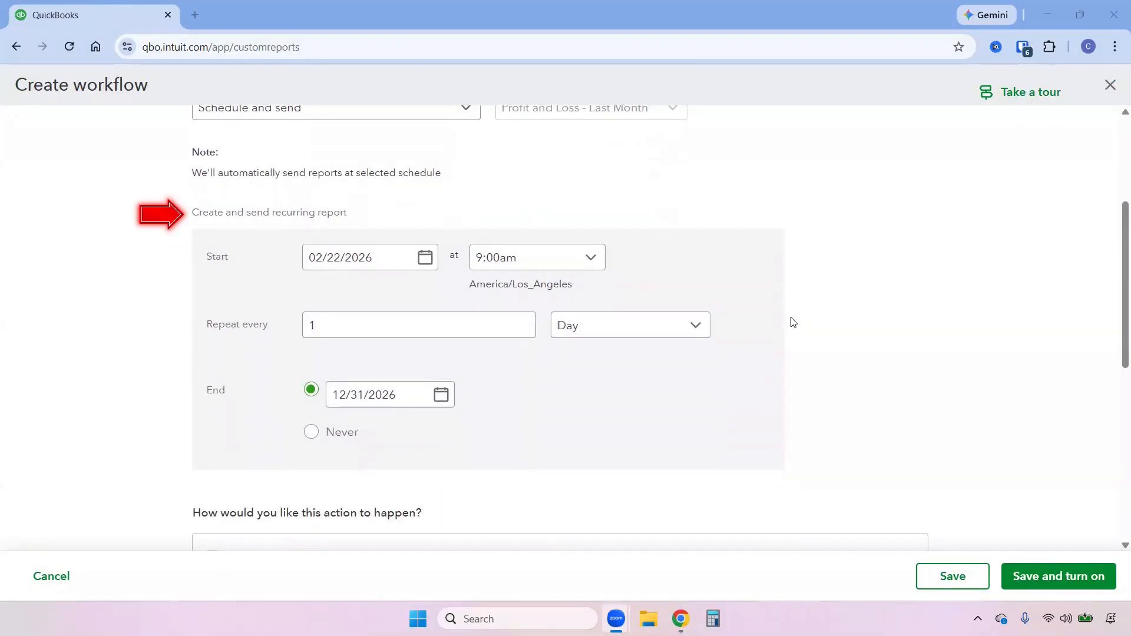
scroll(793, 322, "down", 5)
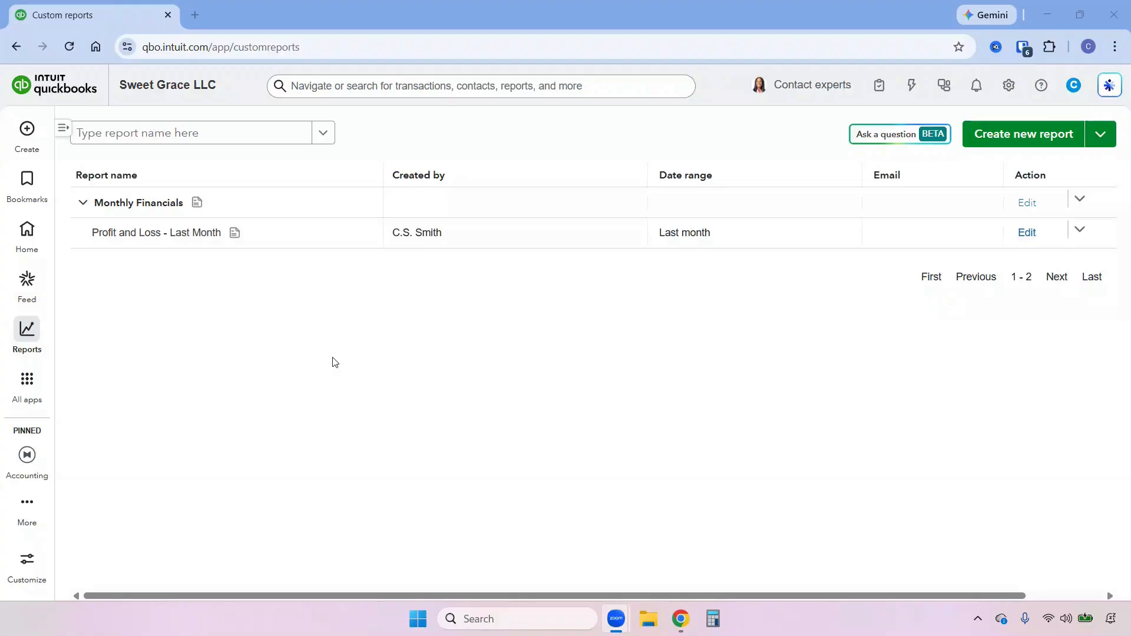
Go to the management reports and create a new one from the Monthly financial summary template.
mouse_move(33, 337)
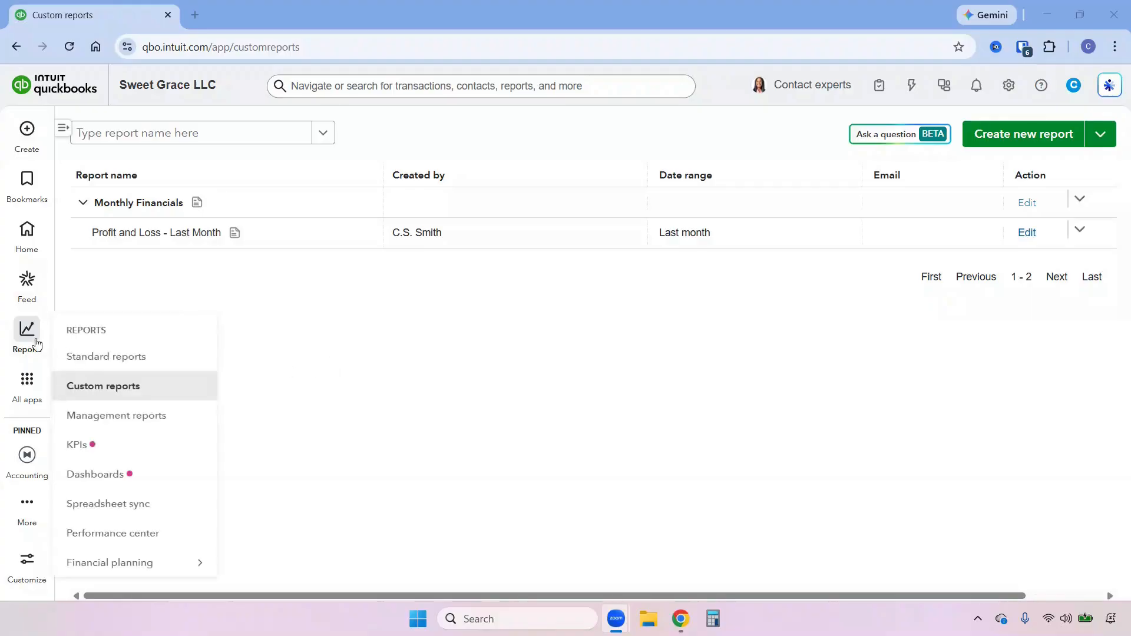
left_click(119, 414)
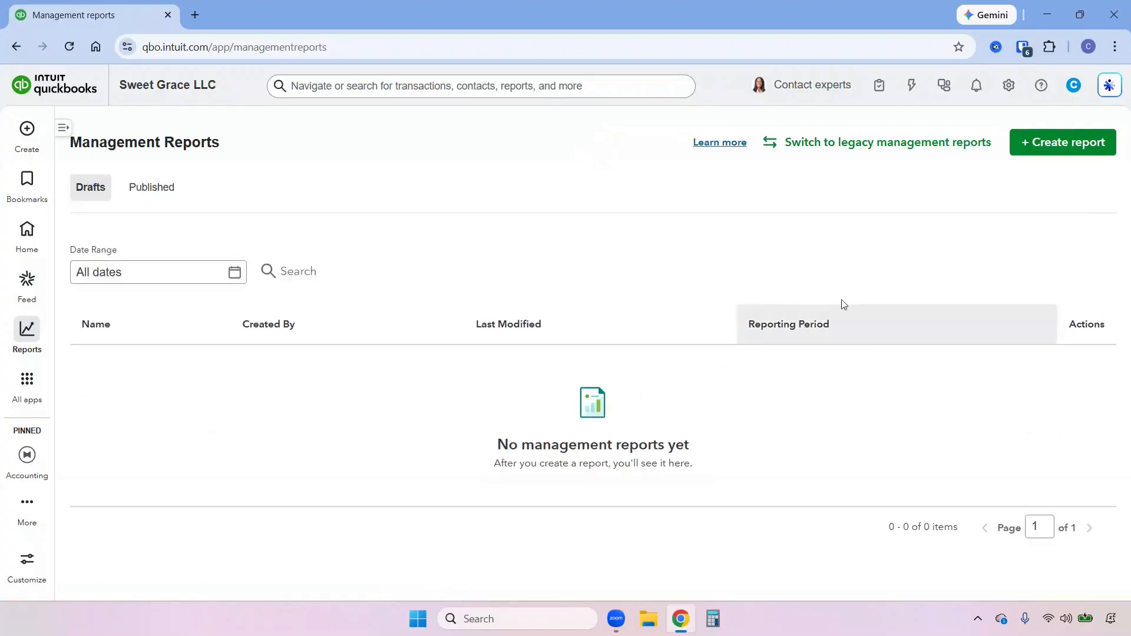
left_click(1040, 152)
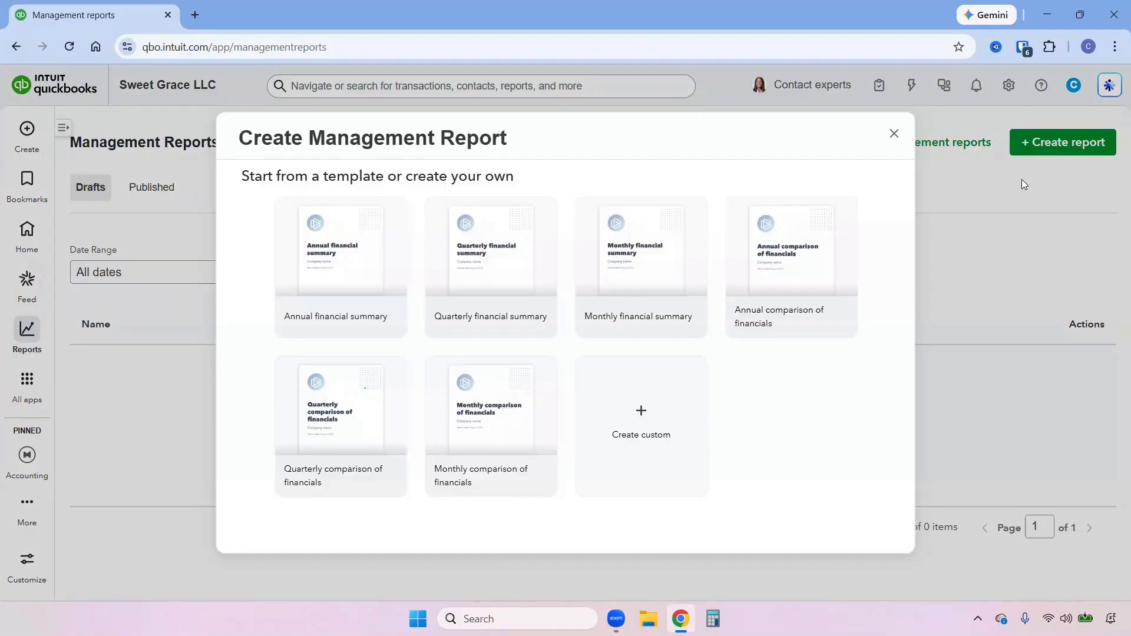
left_click(636, 260)
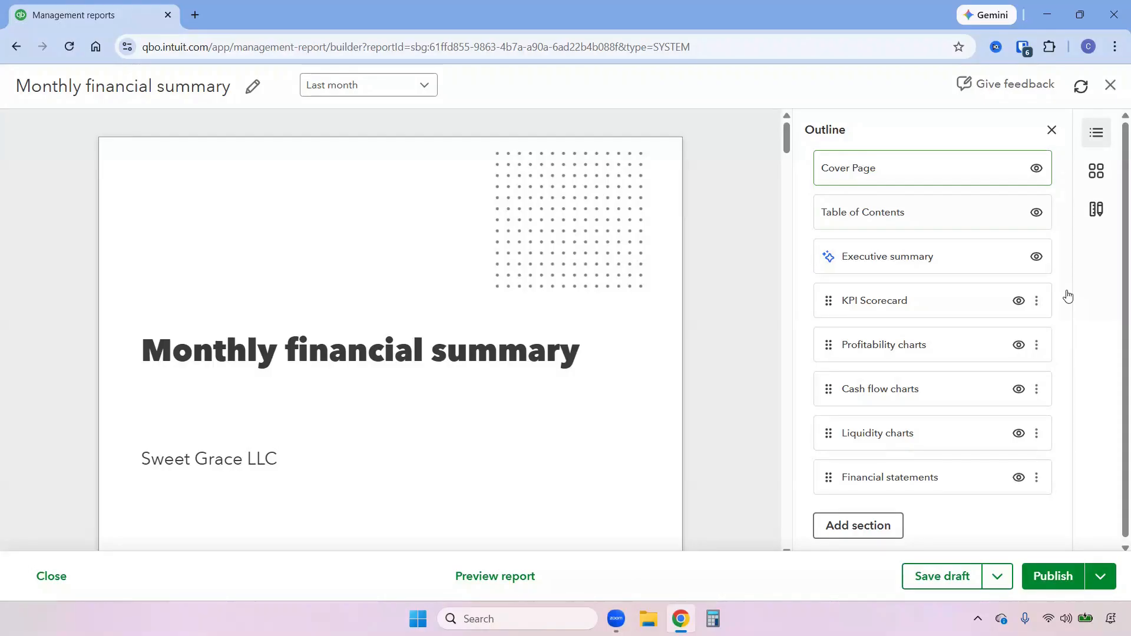
Hide the Cash flow charts section and move it directly above KPI Scorecard in the report outline.
left_click(1018, 389)
left_click(1036, 392)
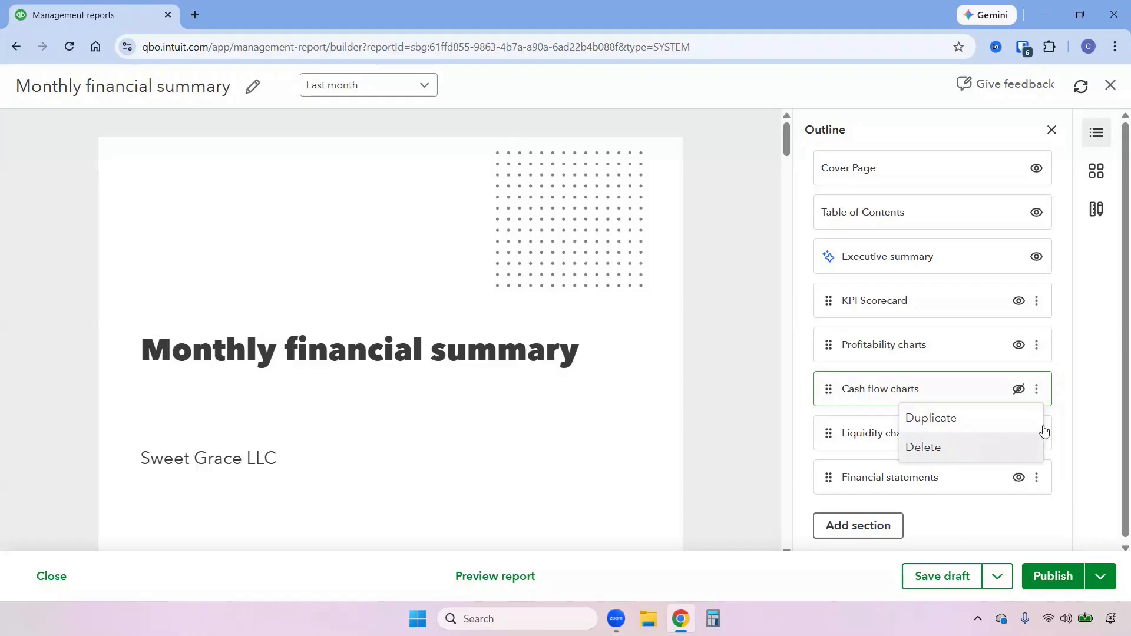
left_click(828, 390)
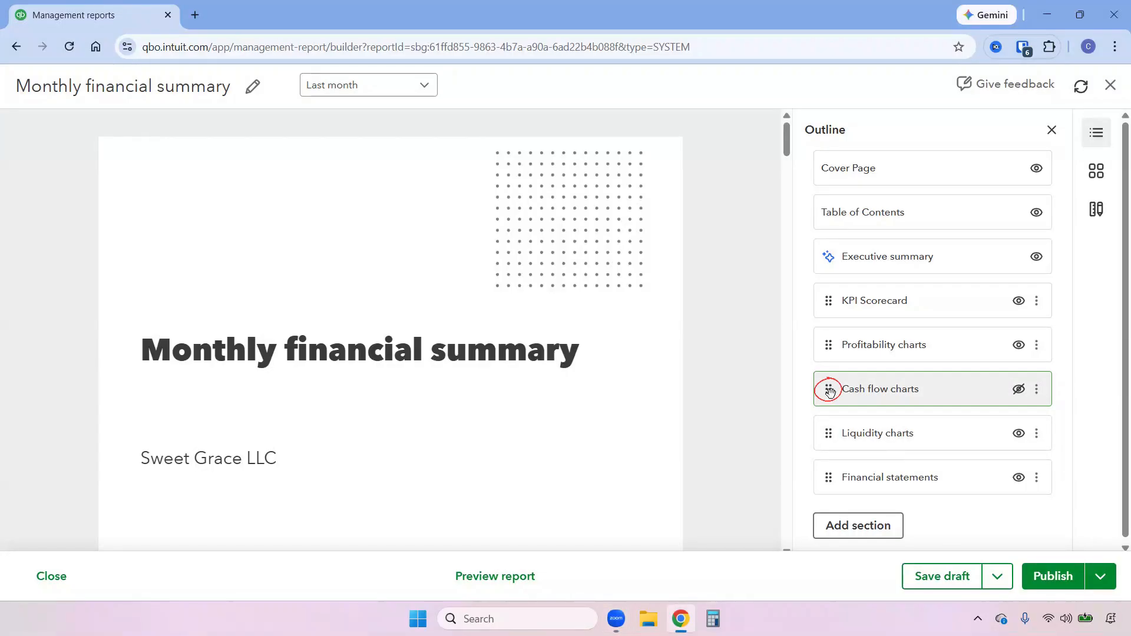
left_click_drag(829, 391, 826, 293)
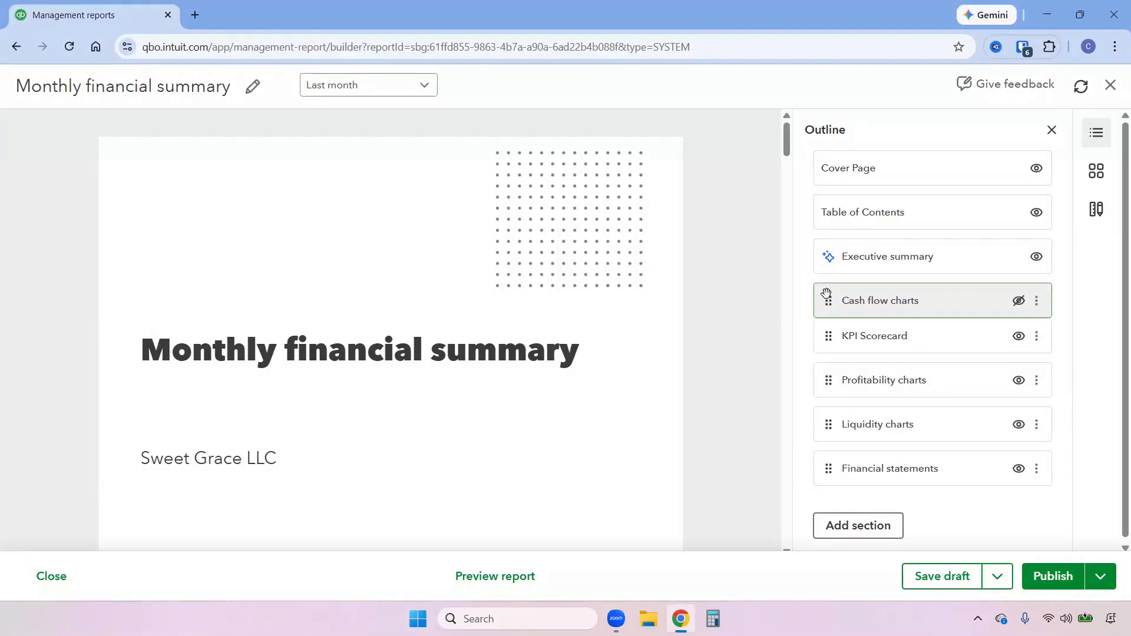
Review the content that can be added to the report under Elements, Reports and financials, and KPIs and charts.
left_click(1096, 170)
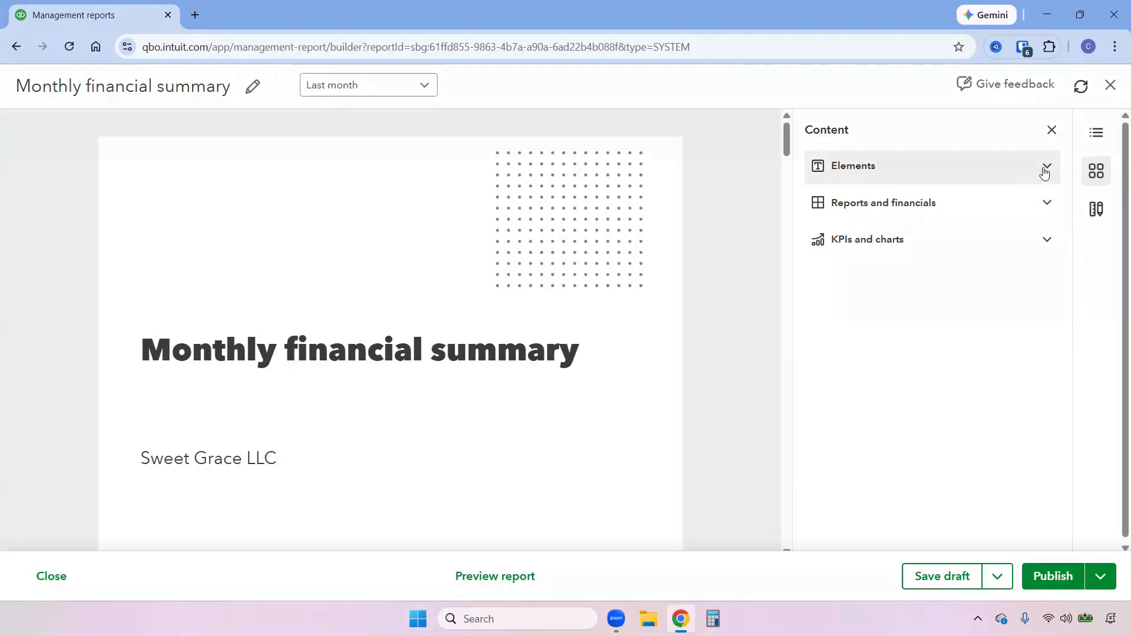
left_click(1044, 170)
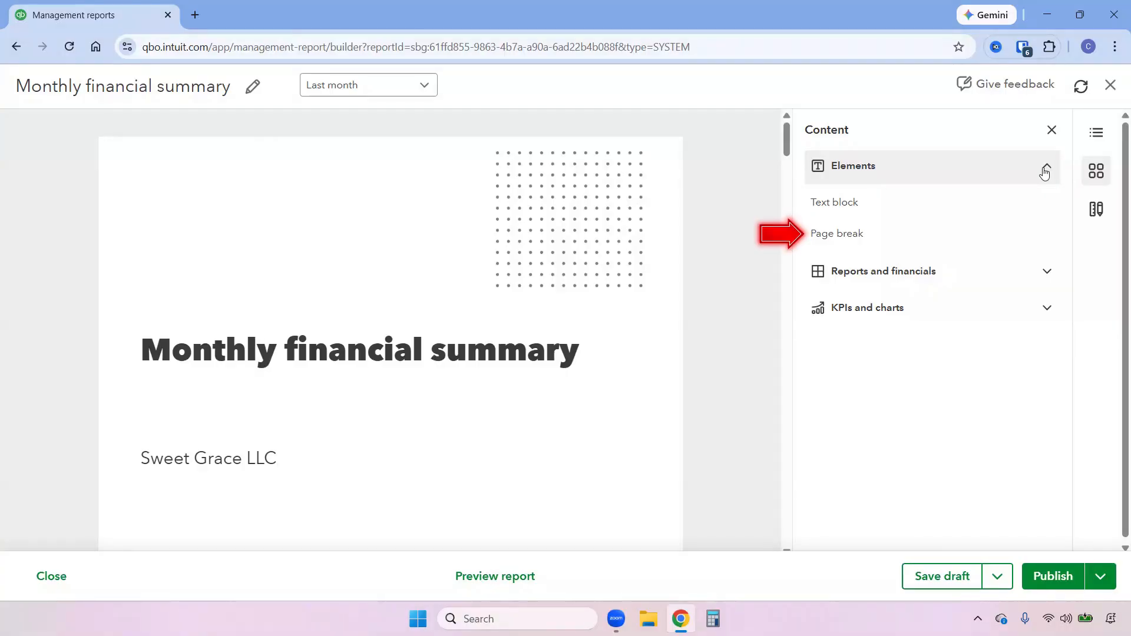
left_click(1045, 171)
left_click(1047, 204)
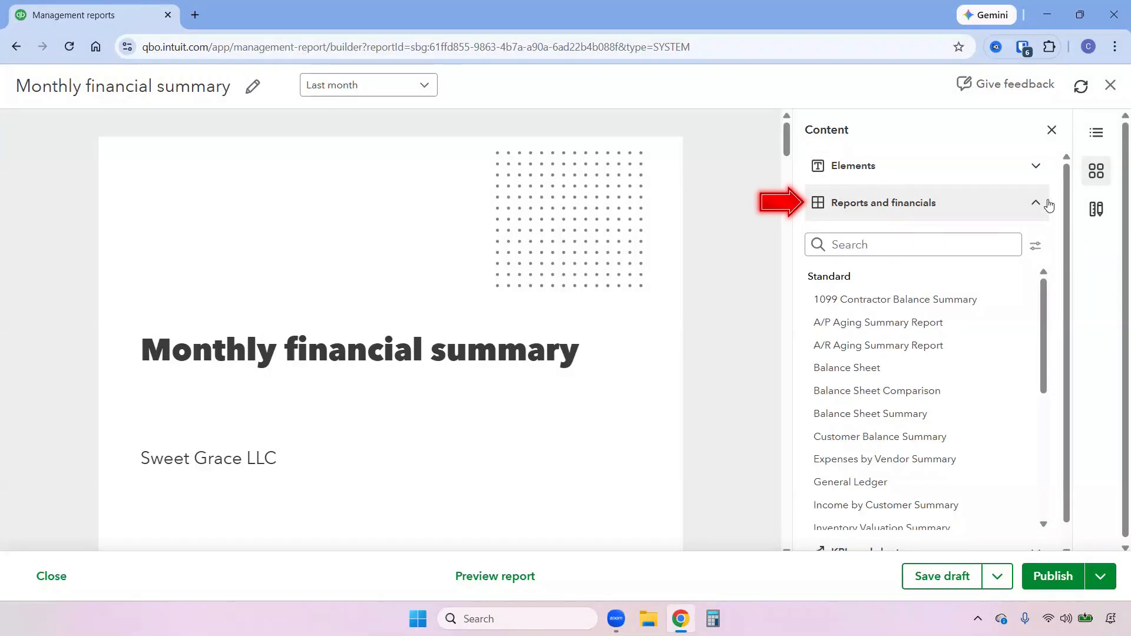
left_click(1048, 204)
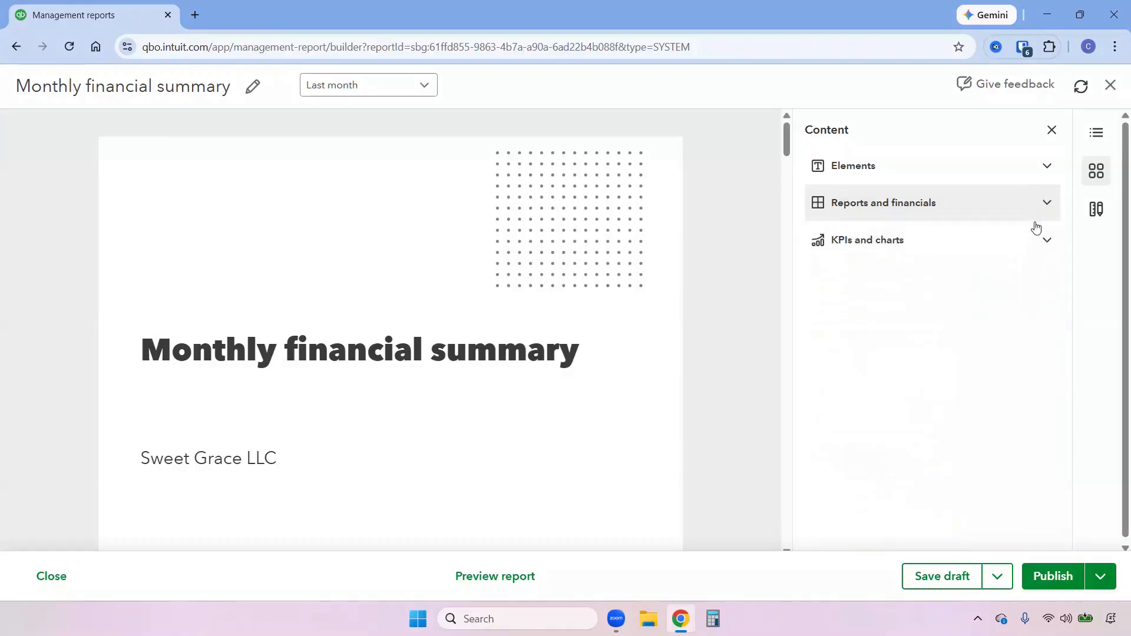
left_click(1047, 241)
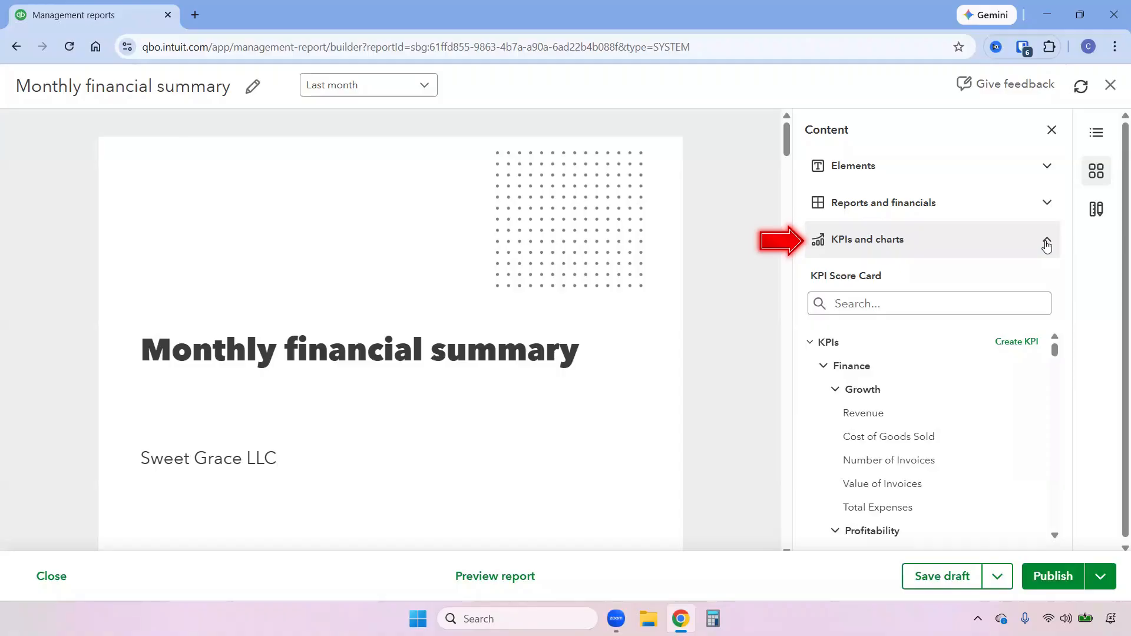
left_click(1046, 244)
Review the report's cover page design options, from background color and graphics to title, company name, logo and Created By.
left_click(1095, 209)
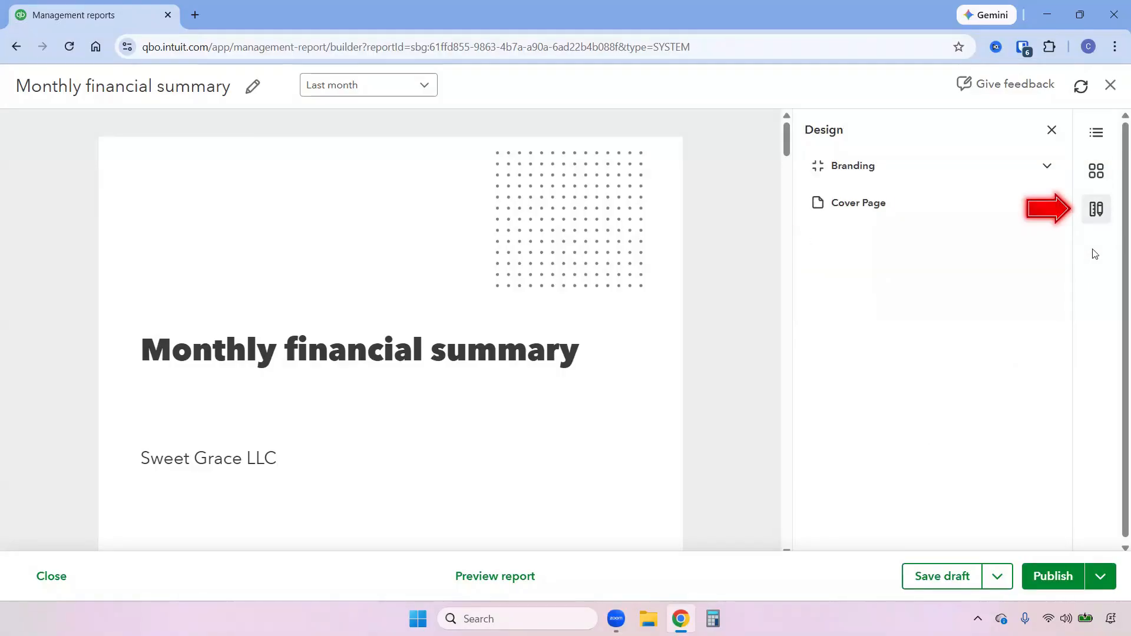
left_click(1044, 205)
left_click_drag(1064, 265, 1056, 442)
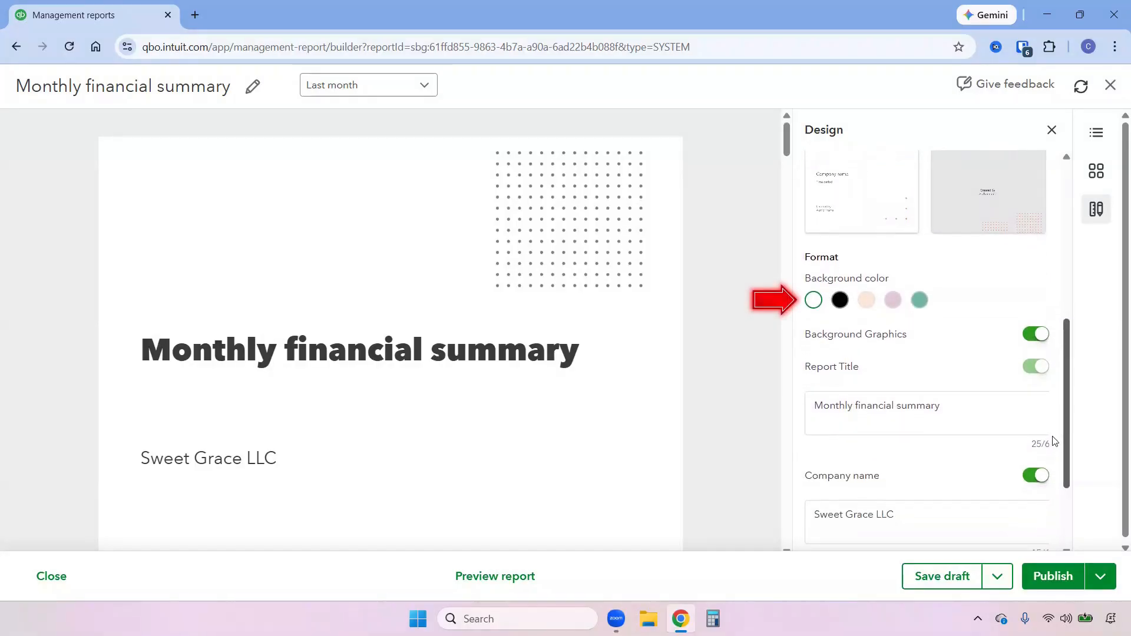
left_click_drag(1056, 442, 1061, 516)
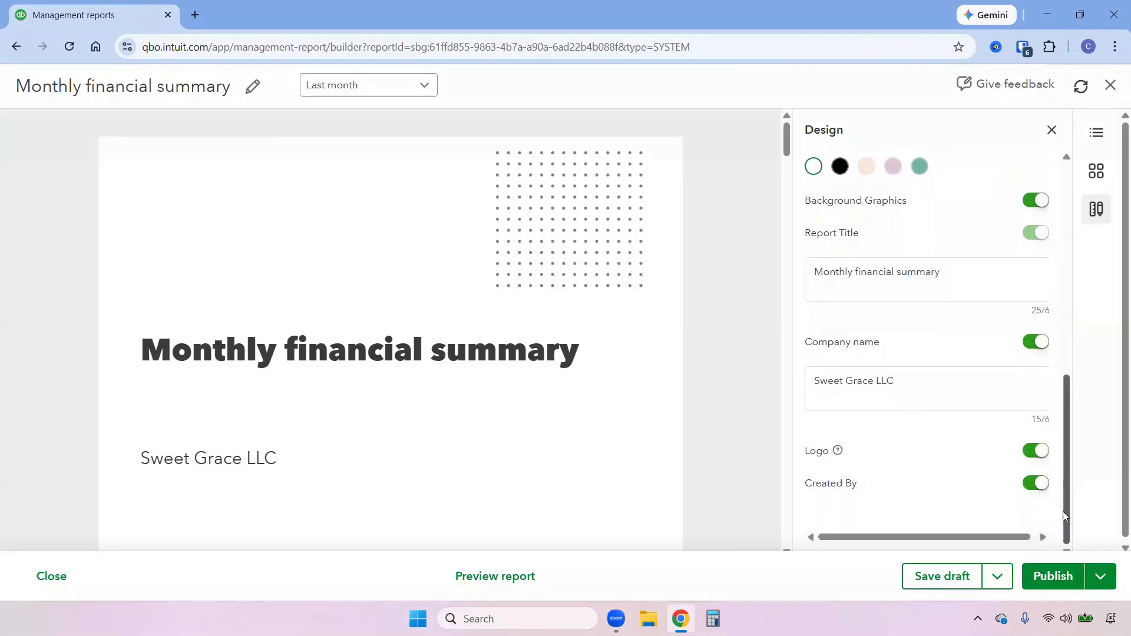